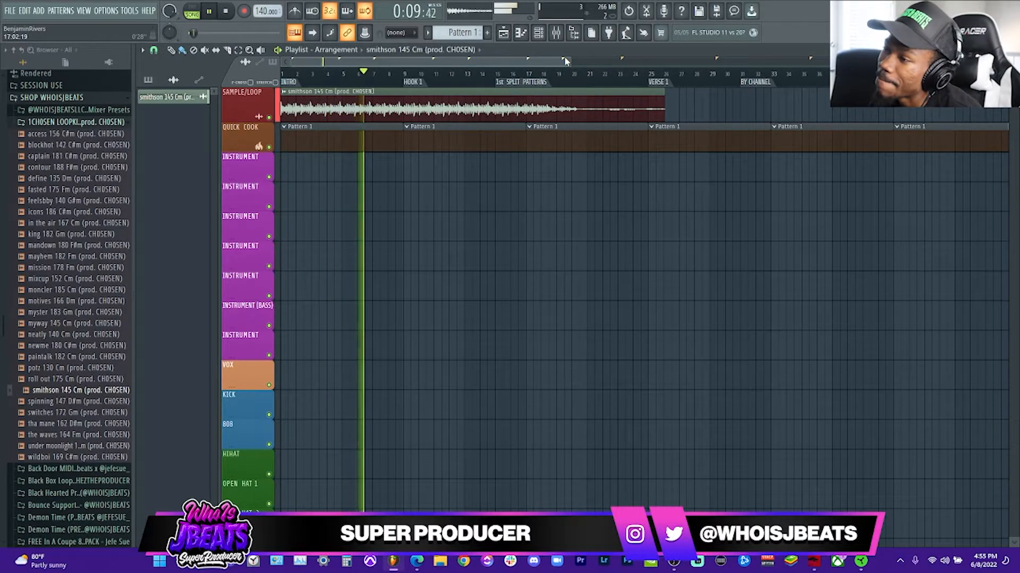
- Load Mixed In Key SE into the Master track's third effect slot and play the smithson loop to detect its key
key("space")
left_click_drag(567, 59, 519, 123)
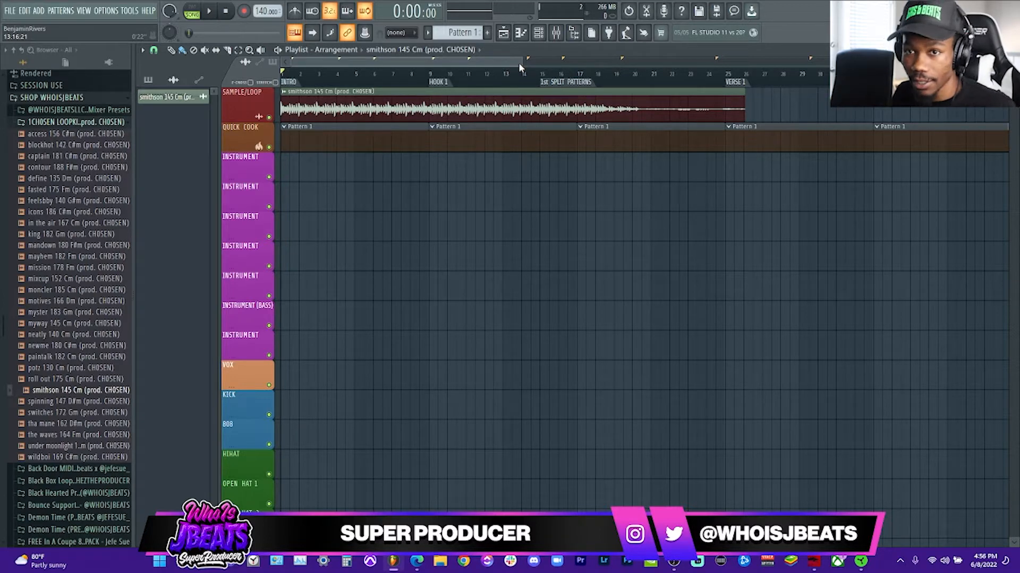
left_click(554, 32)
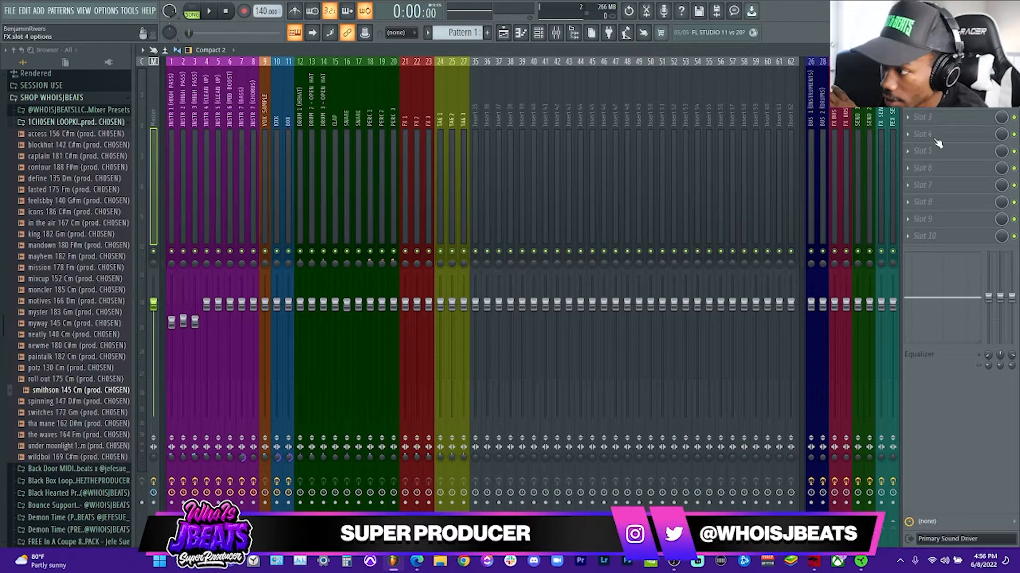
left_click(924, 118)
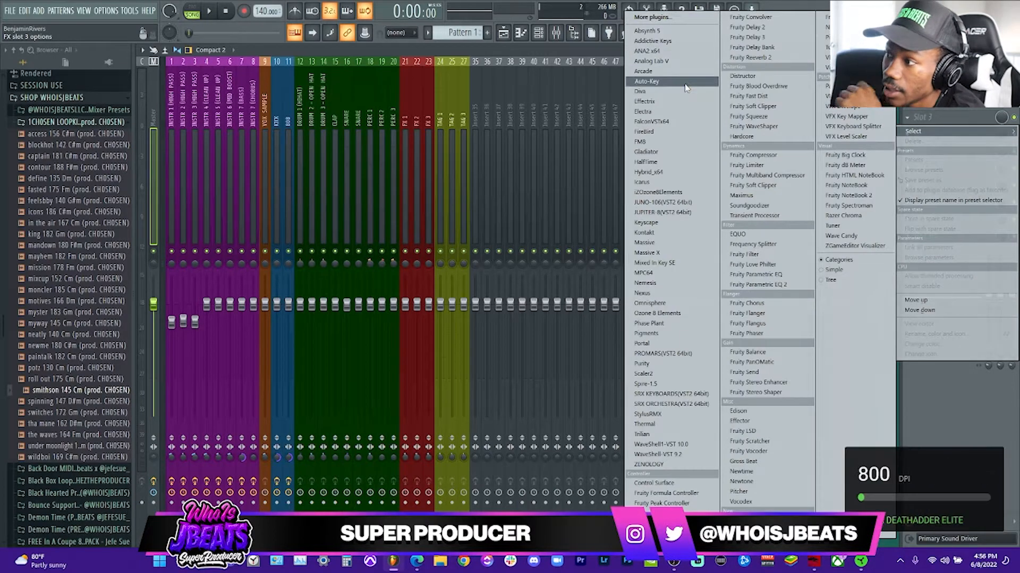
left_click(691, 265)
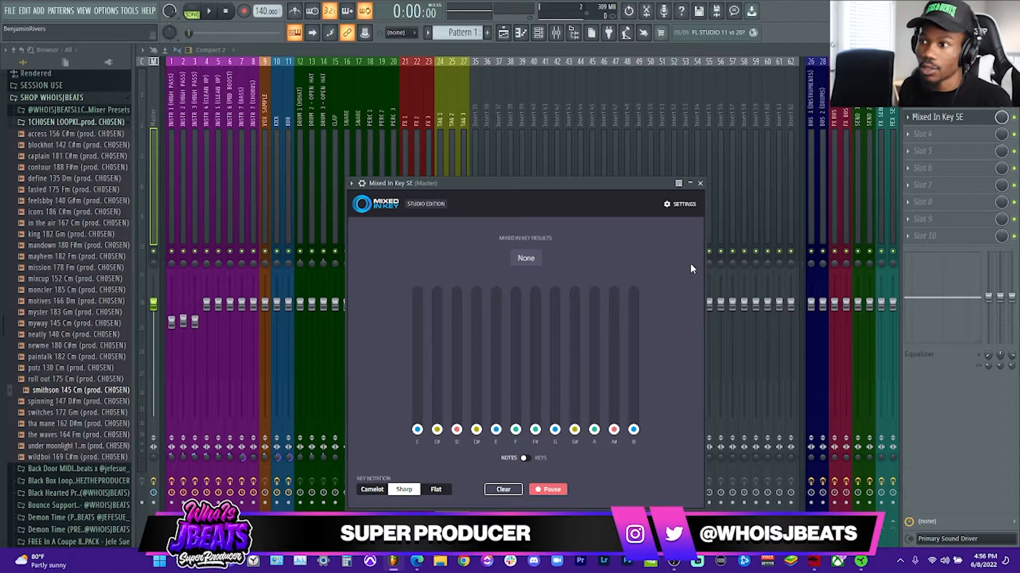
key("space")
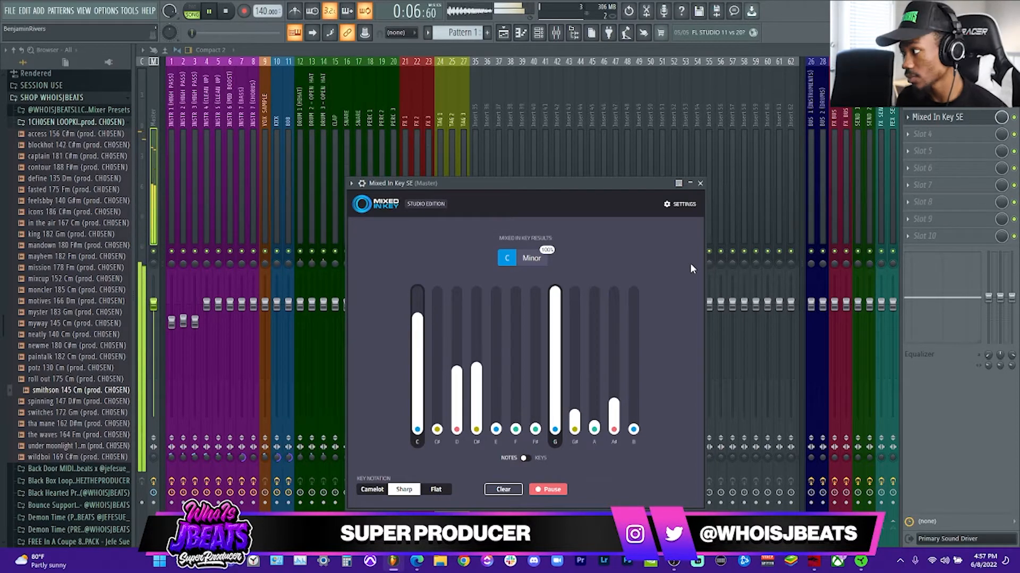
key("space")
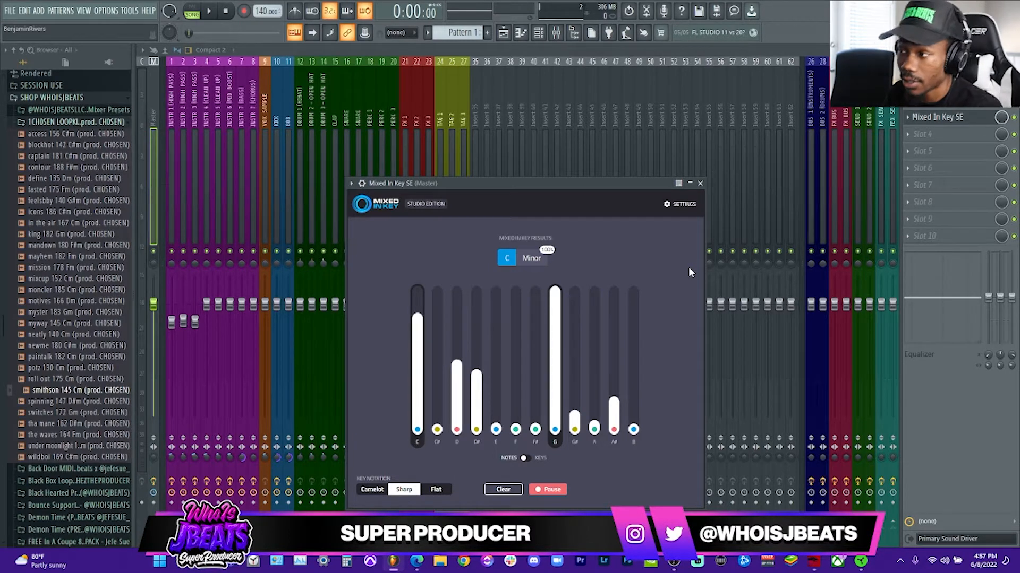
- Replace Mixed In Key SE with Auto-Key on the Master track and play the loop through it to detect the key
left_click(906, 118)
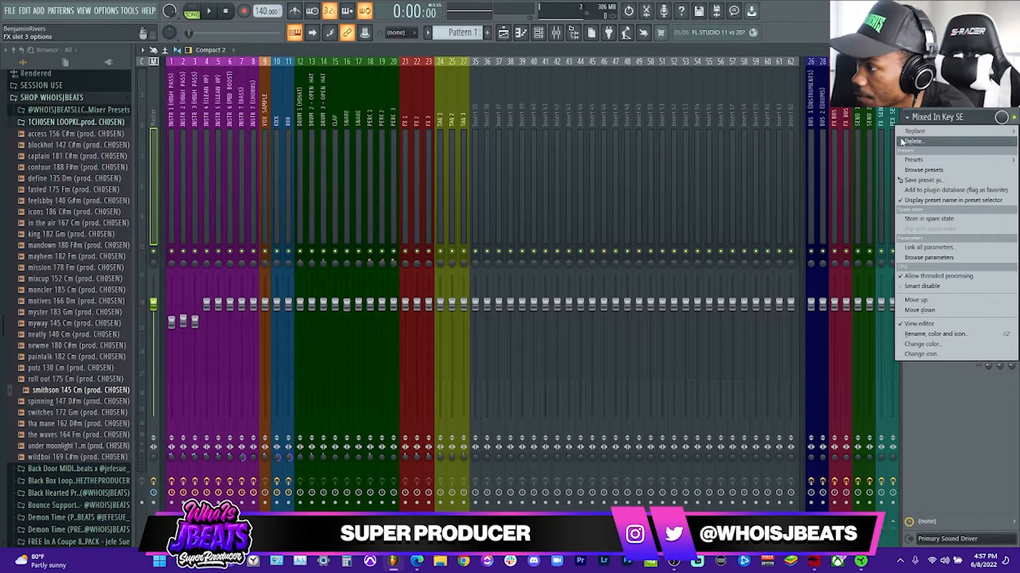
mouse_move(917, 161)
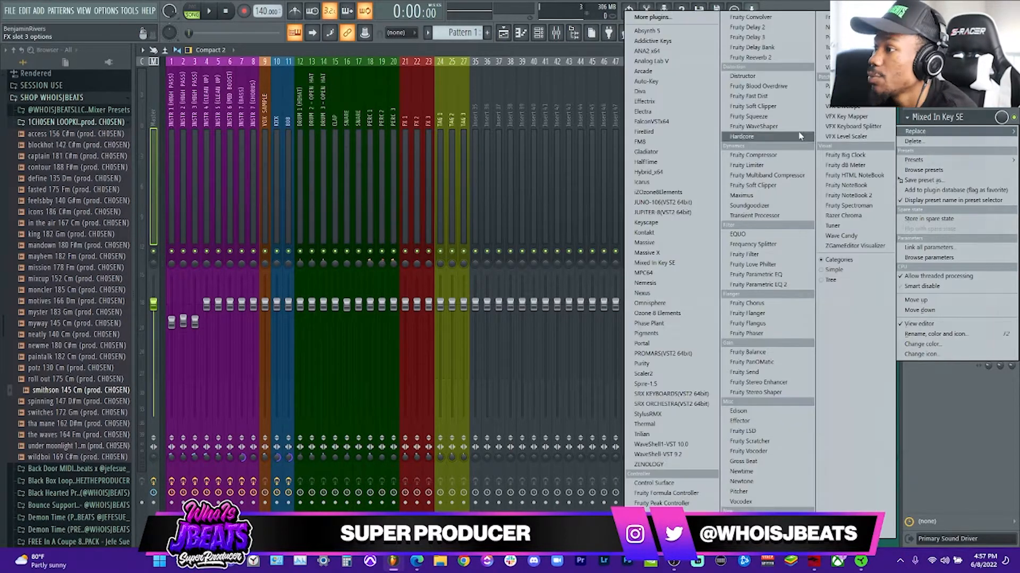
left_click(664, 81)
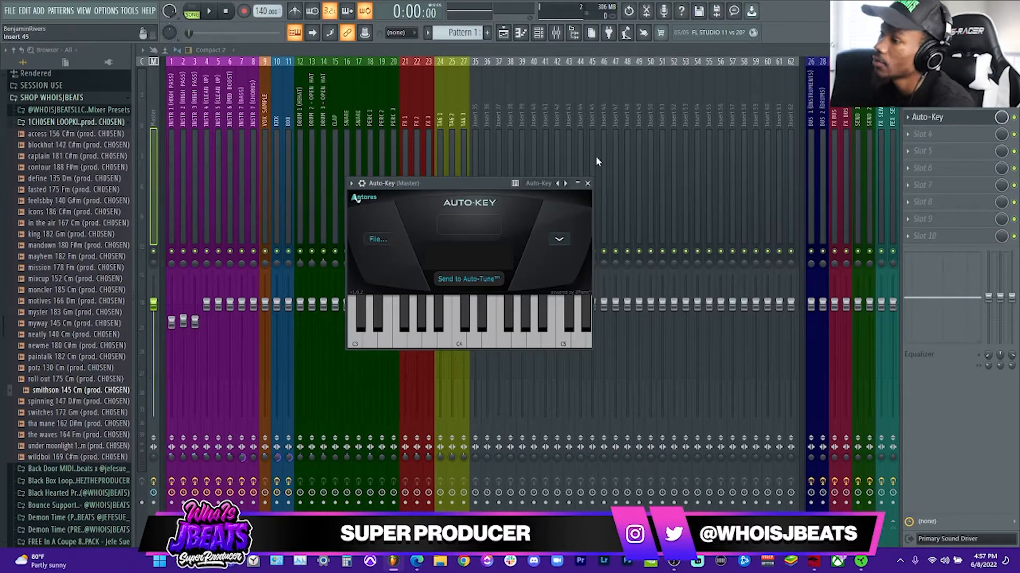
left_click_drag(473, 182, 495, 237)
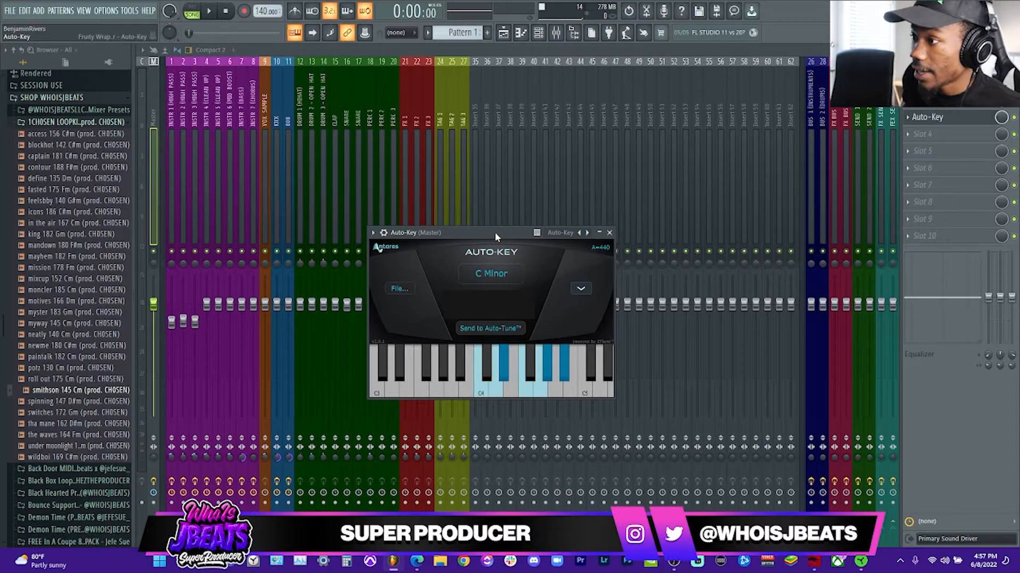
left_click_drag(495, 235, 505, 193)
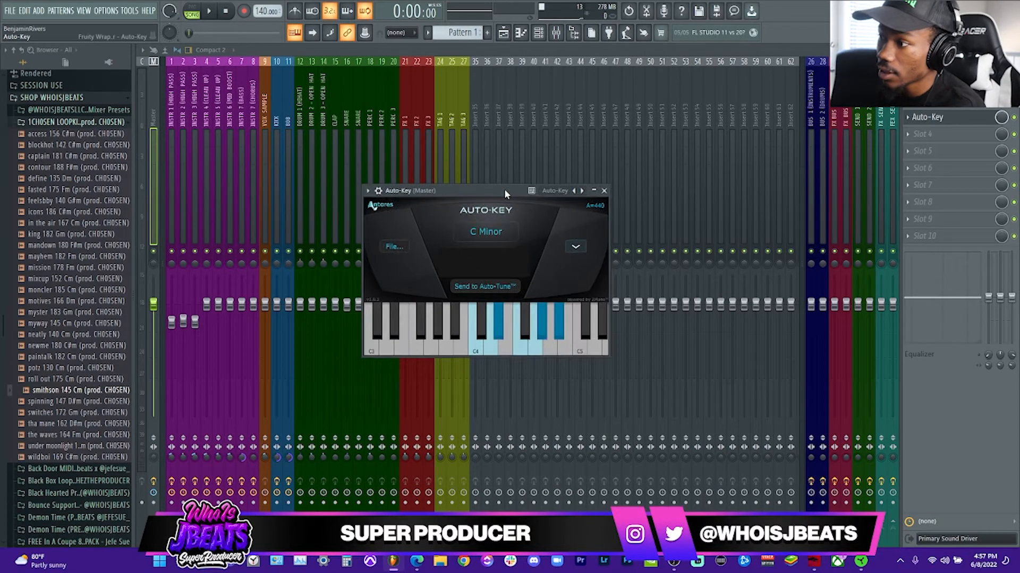
key("space")
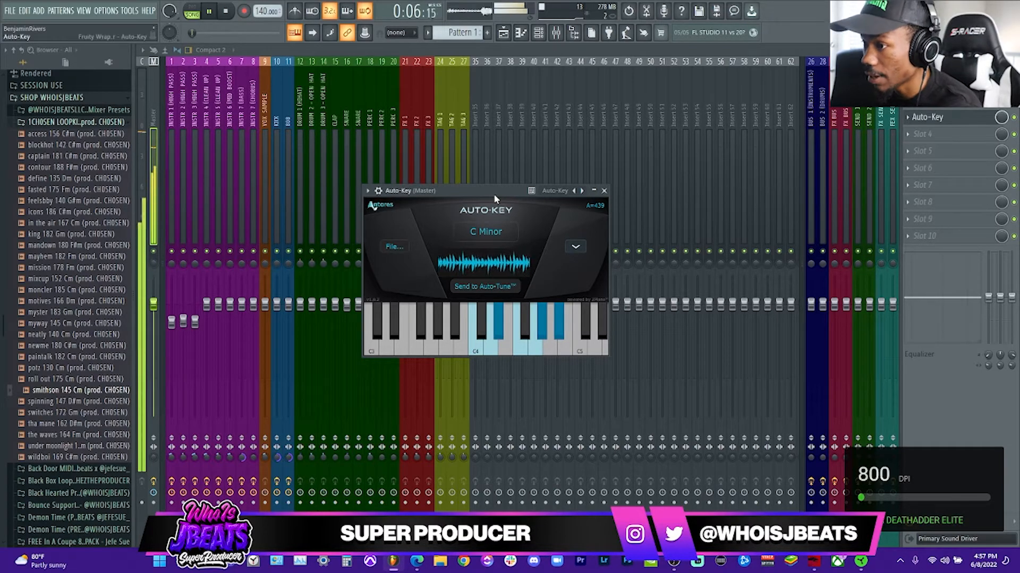
left_click(604, 191)
key("space")
key("F9")
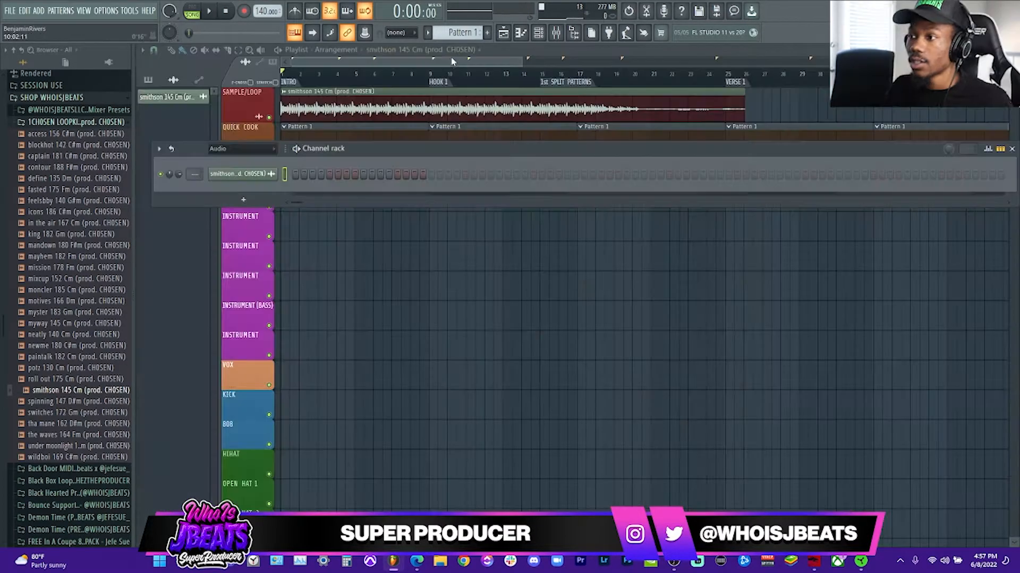
- Open the channel rack and set its filter to show all channels, down to the 808 and drum channels
left_click_drag(522, 62, 394, 62)
left_click(539, 33)
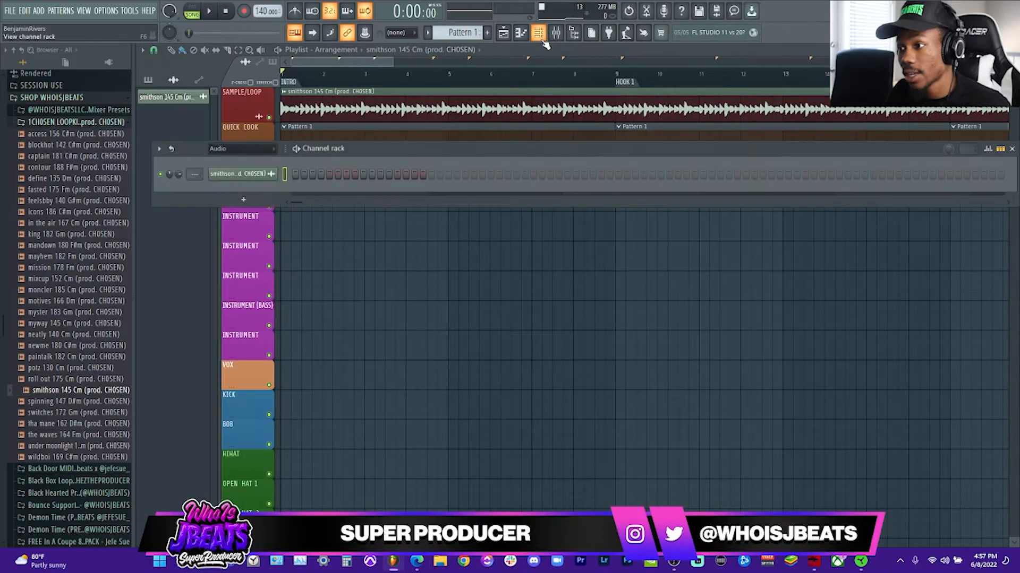
left_click(245, 153)
left_click(246, 161)
scroll(252, 255, "down", 5)
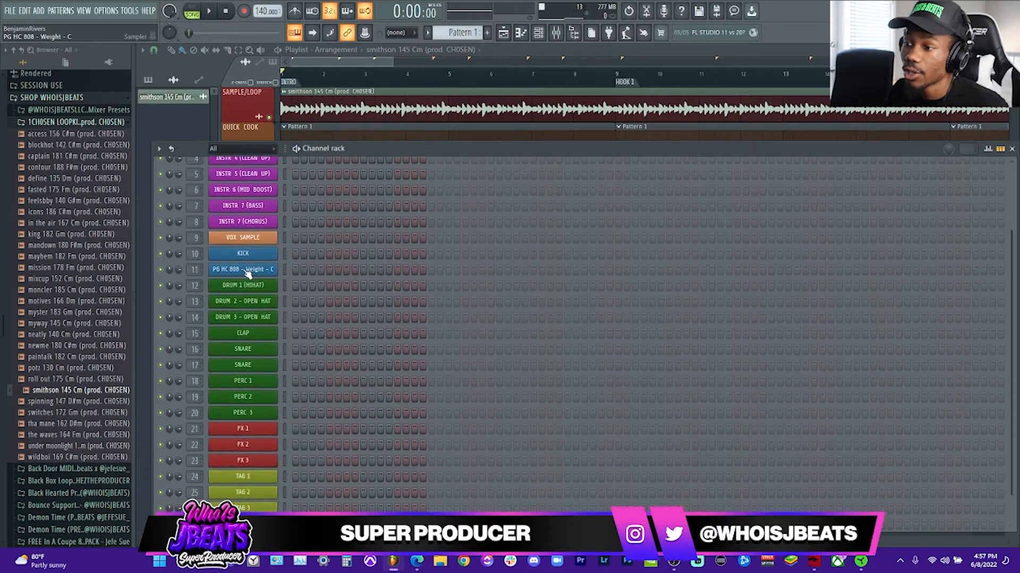
scroll(228, 271, "up", 1)
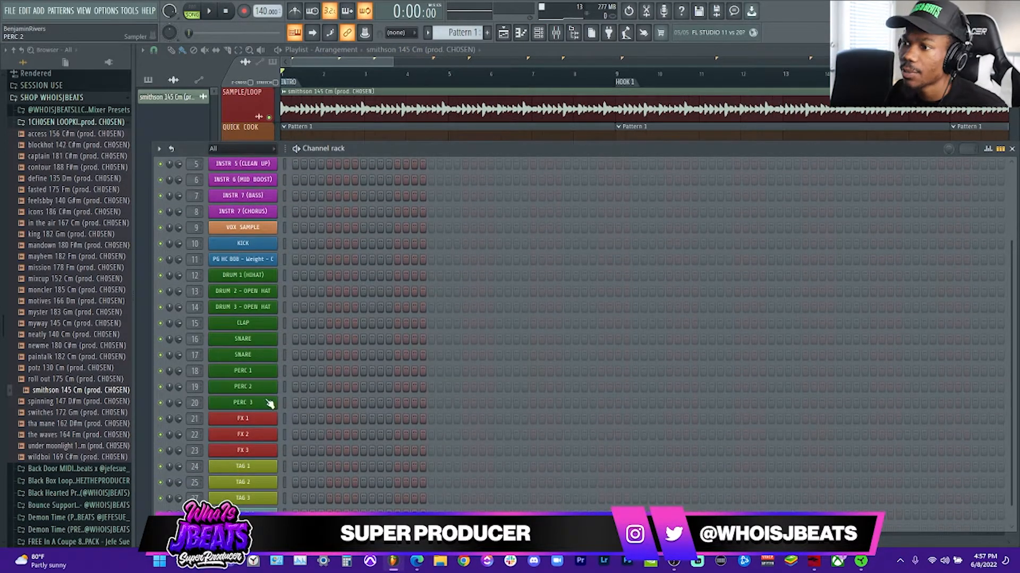
scroll(270, 404, "down", 1)
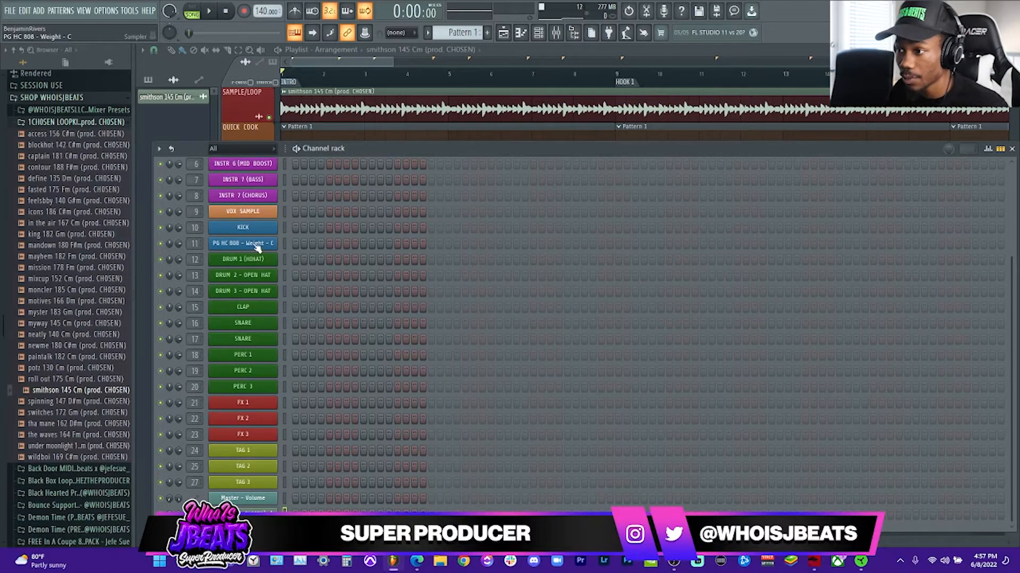
- Open the piano roll for the PG HC 808 - Weight - C channel
left_click(524, 33)
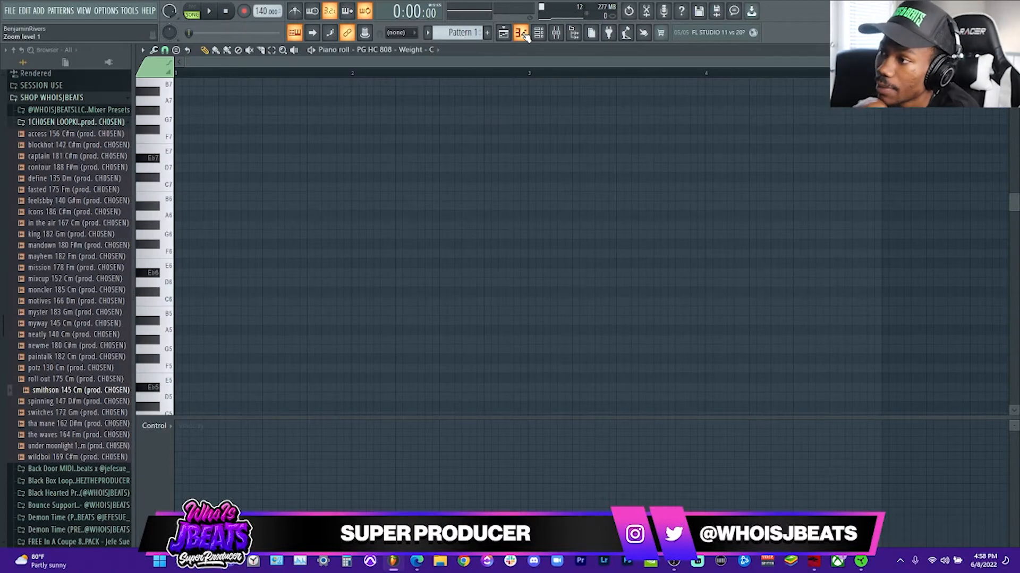
left_click(522, 33)
left_click(522, 34)
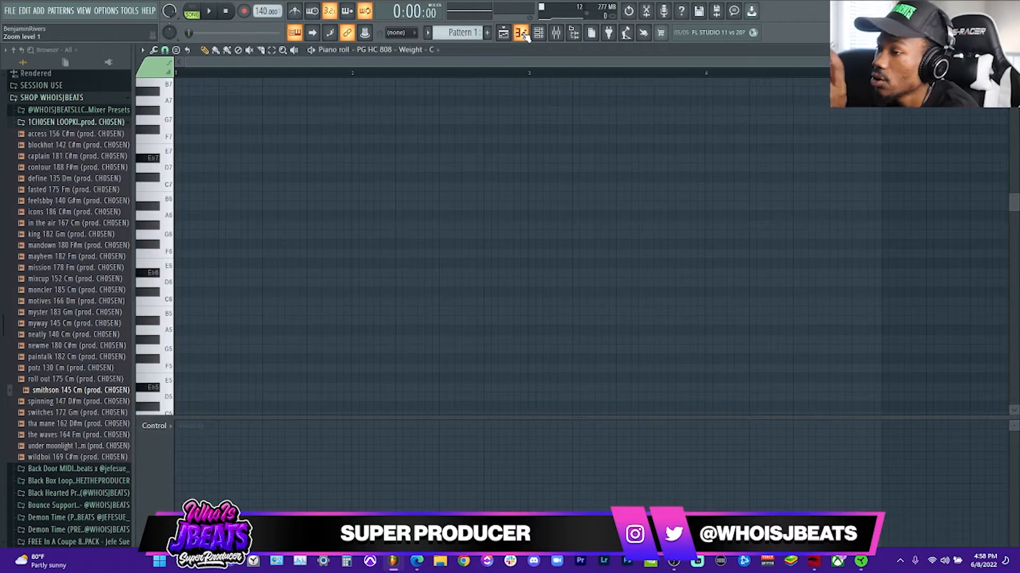
- Set the piano roll's scale highlighting to root note C and a minor scale
left_click(143, 50)
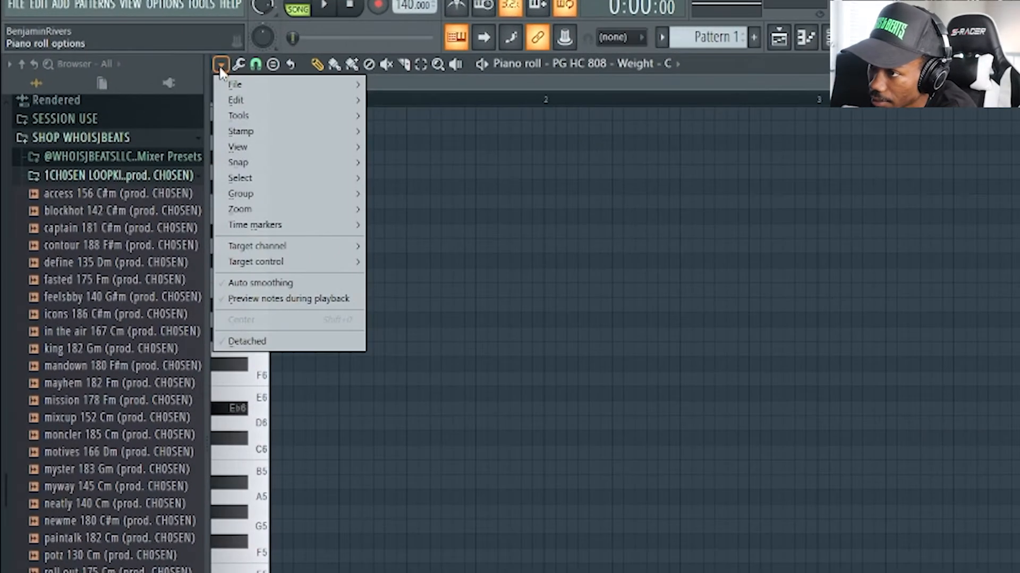
left_click(221, 64)
left_click(221, 65)
mouse_move(279, 151)
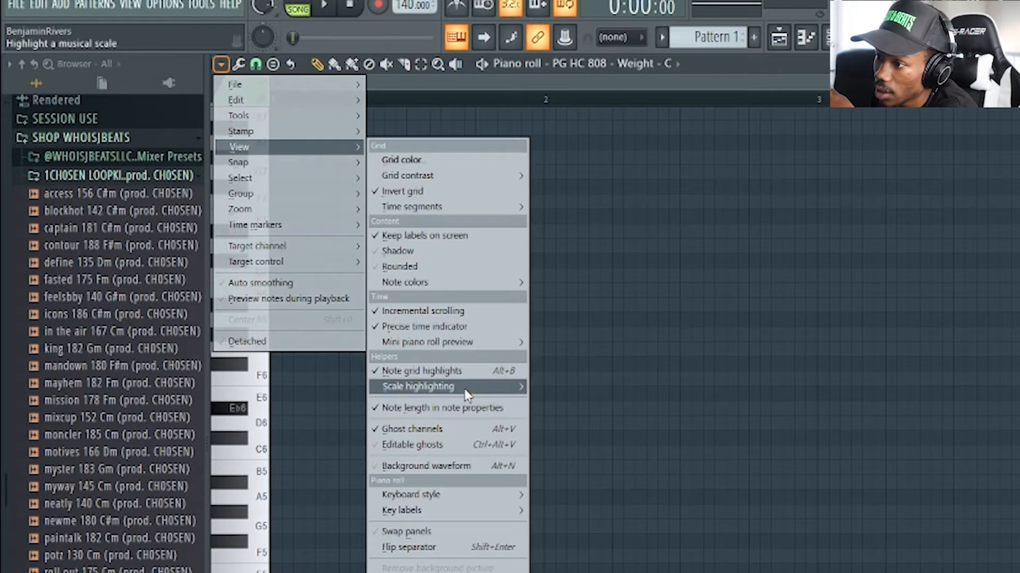
mouse_move(466, 393)
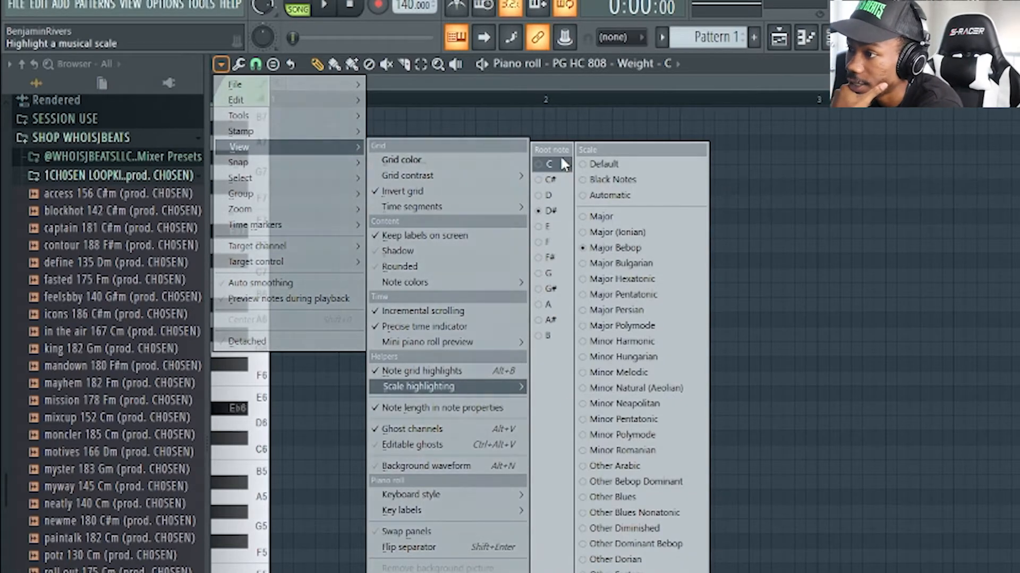
left_click(221, 64)
left_click(221, 65)
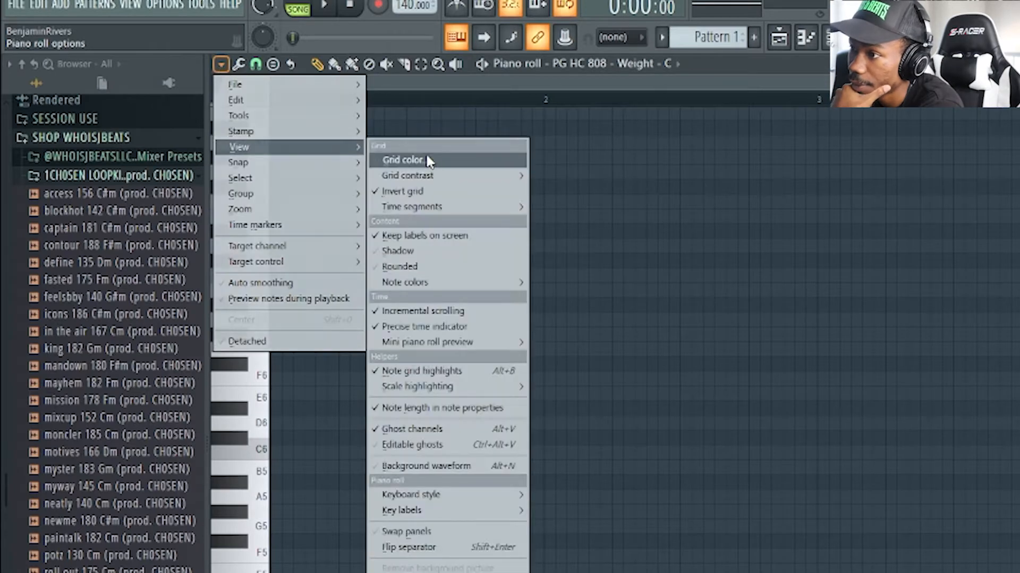
mouse_move(462, 387)
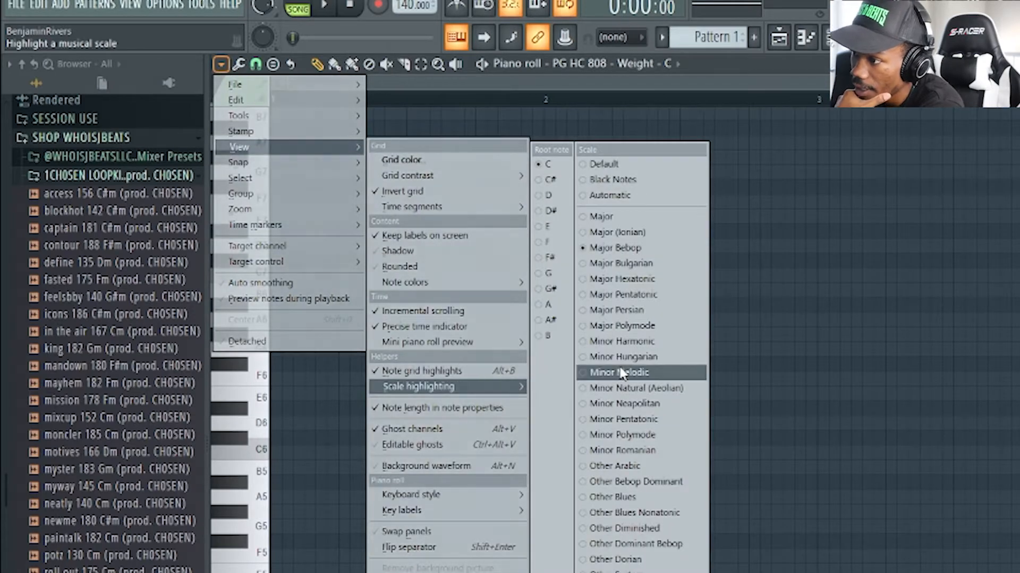
left_click(673, 399)
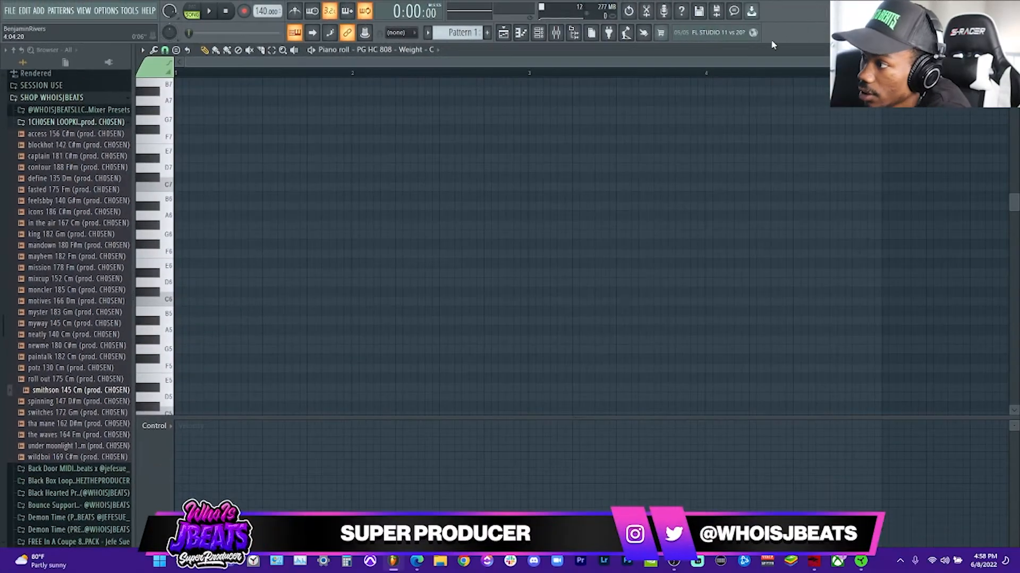
- Check the key detected by Auto-Key on the Master track, then return to the 808's piano roll
left_click(572, 34)
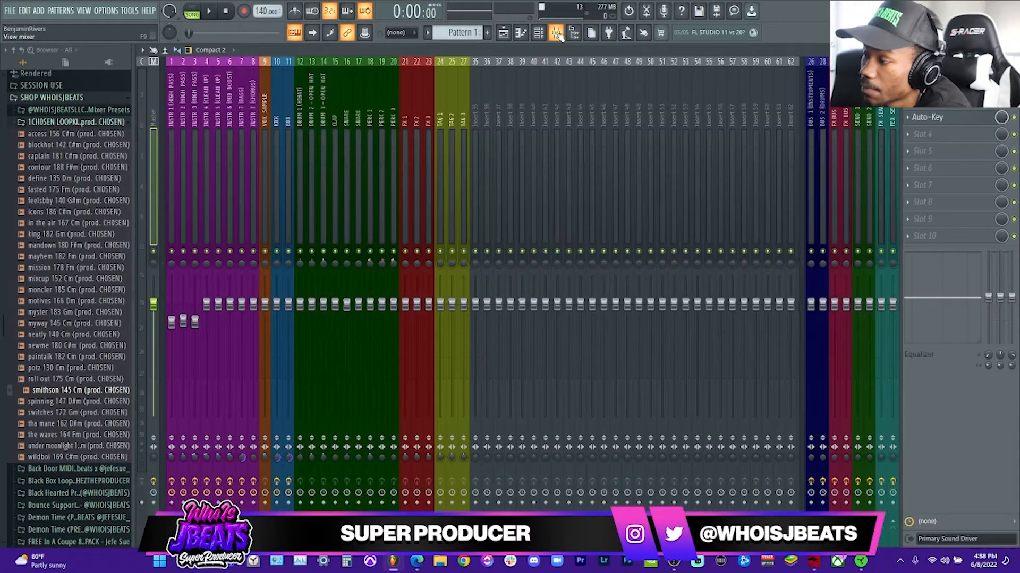
left_click(958, 117)
left_click(958, 118)
left_click(1013, 50)
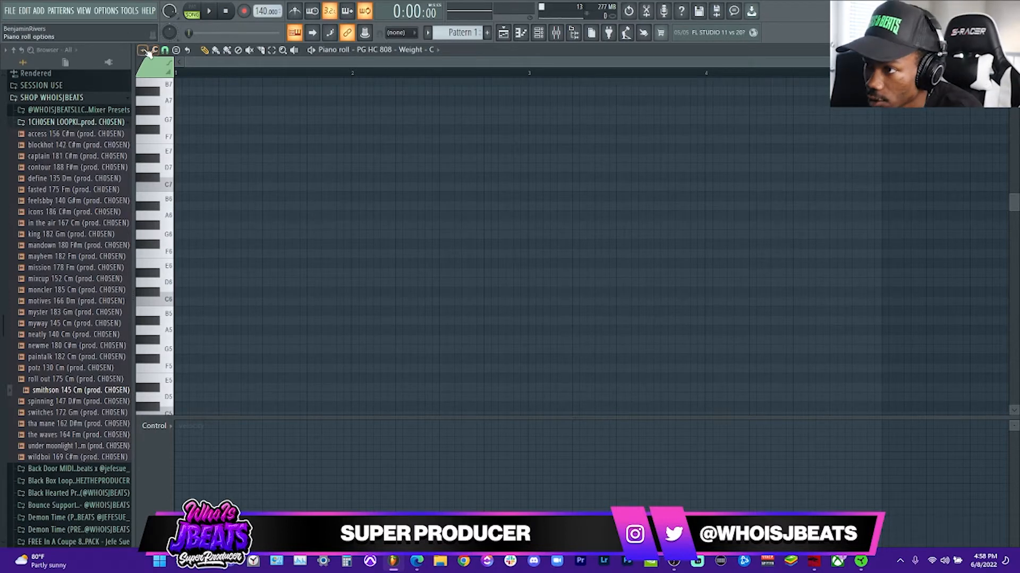
- Set the piano roll's grid snap to 1/3 step
left_click(143, 50)
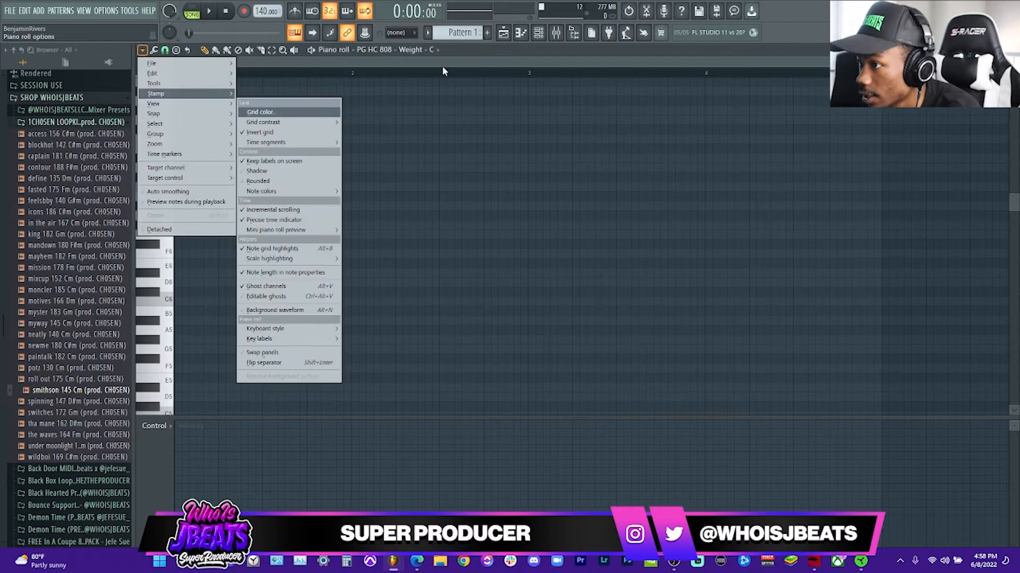
left_click(441, 67)
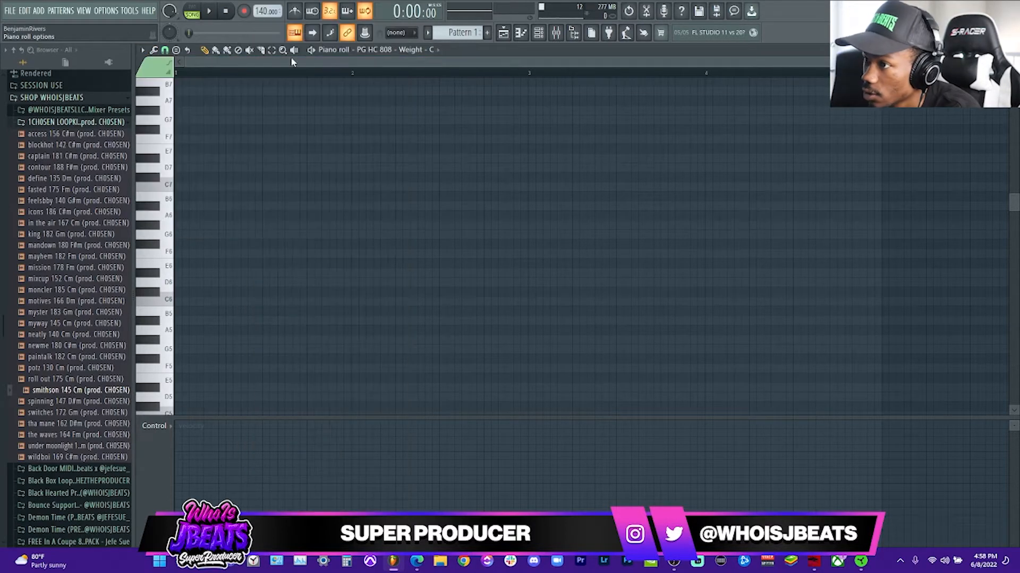
left_click(165, 50)
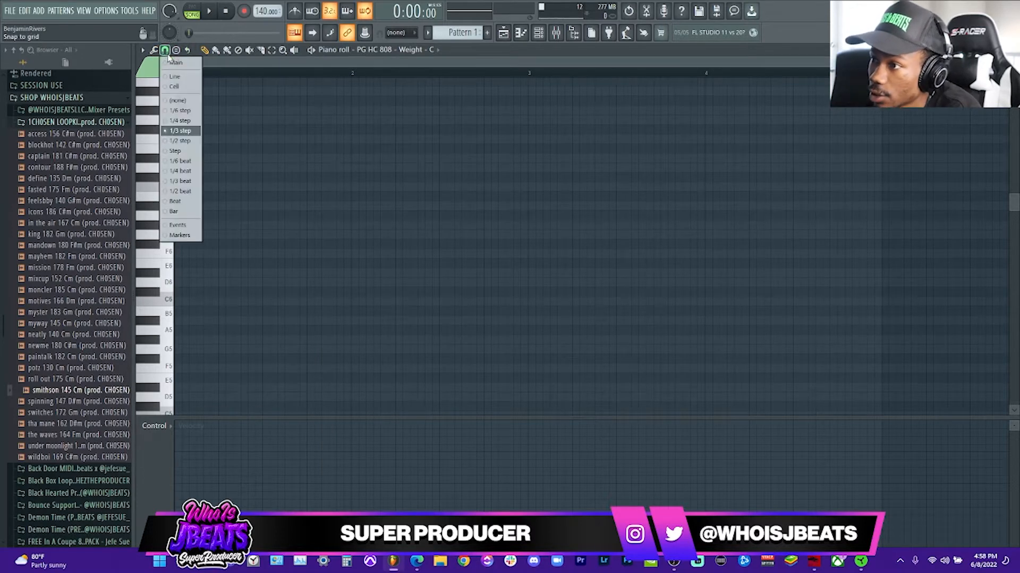
left_click(181, 131)
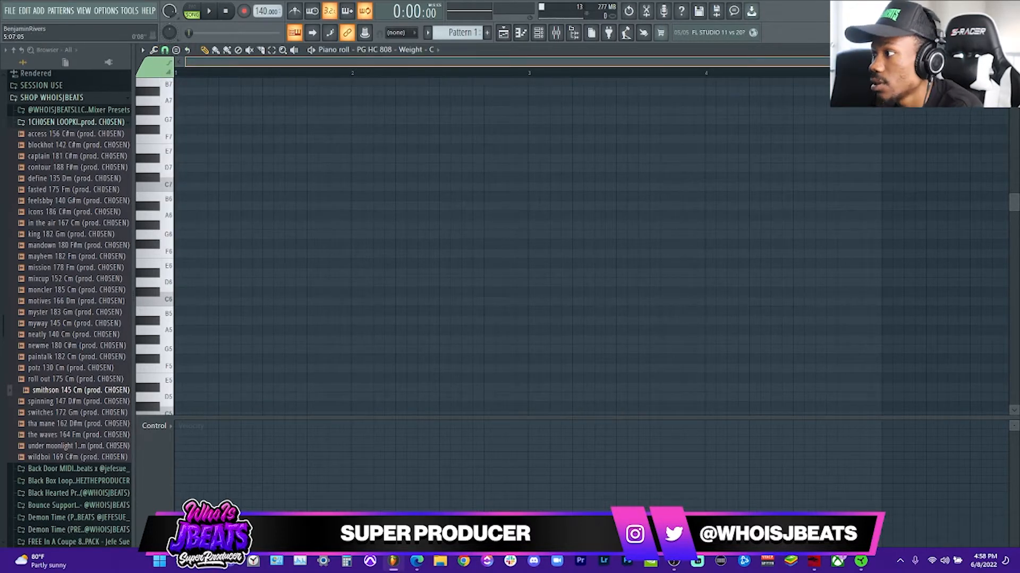
left_click_drag(828, 62, 839, 158)
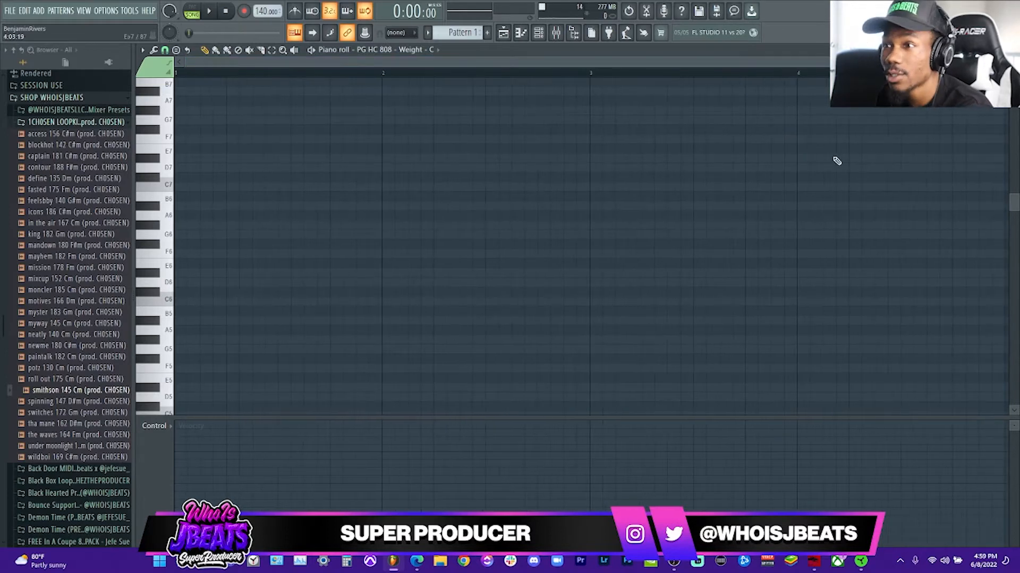
left_click_drag(839, 62, 820, 64)
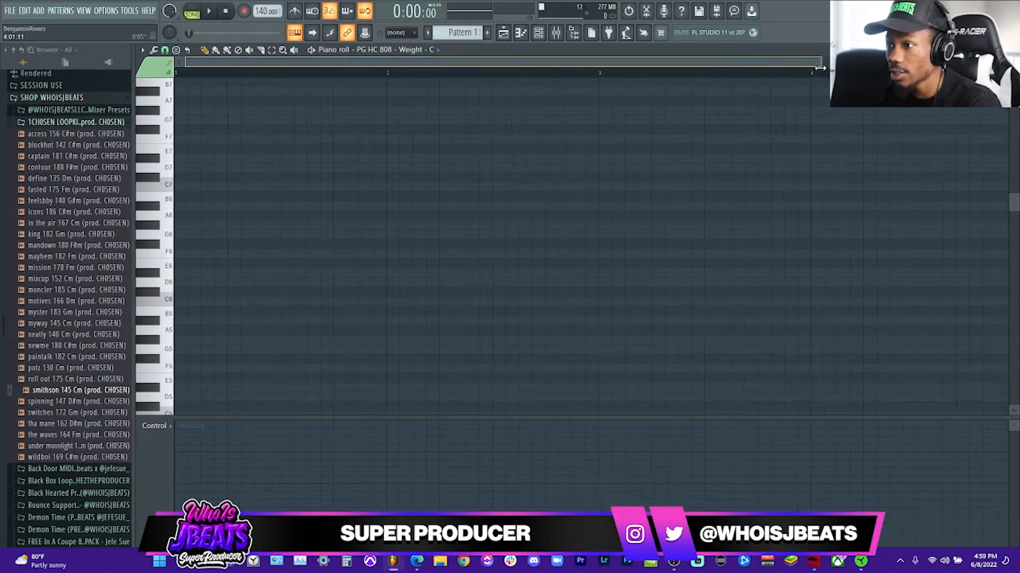
- Set the piano roll's grid snap to 1/2 step
left_click(164, 53)
left_click(171, 58)
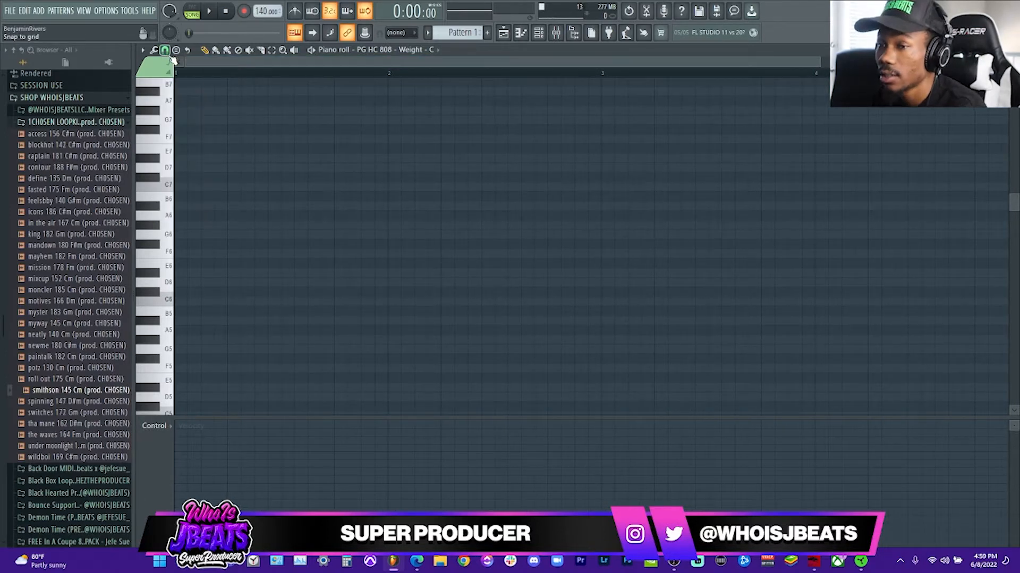
left_click(165, 53)
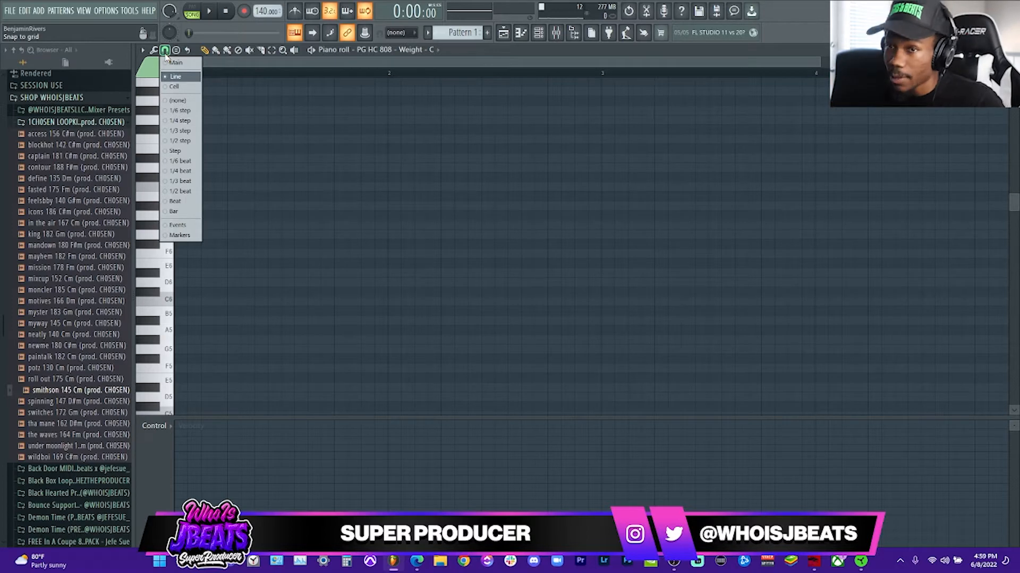
left_click(199, 139)
scroll(203, 146, "up", 1)
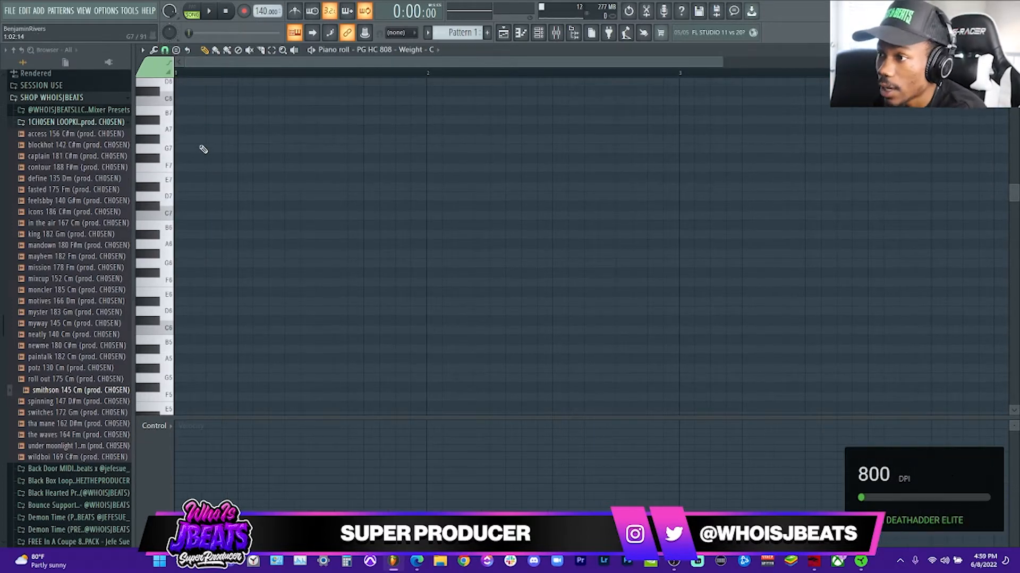
- Audition the 808 across the upper keys, place a two-step note on Bb7 at the start of bar 1, and play it back
left_click_drag(163, 124, 158, 200)
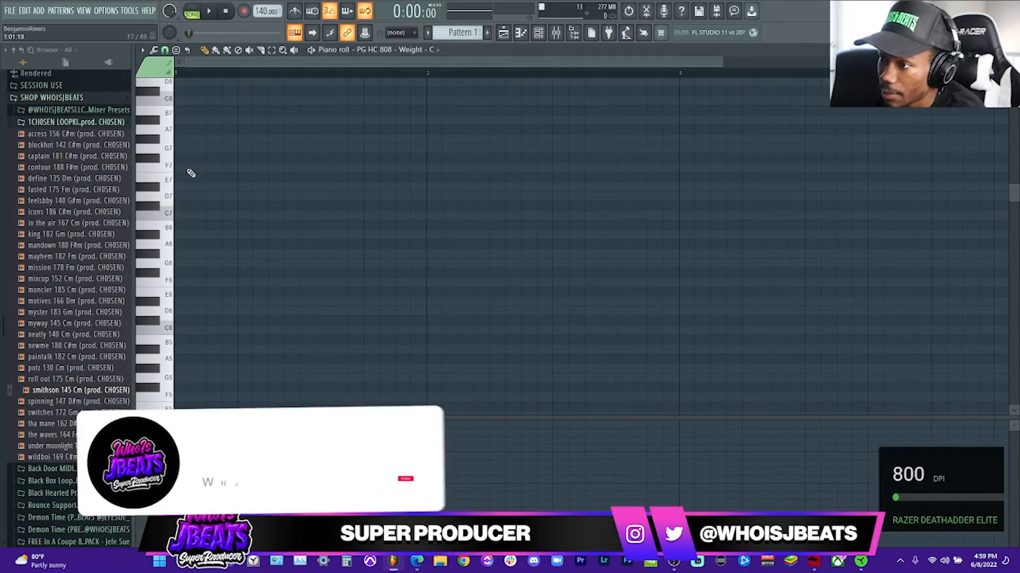
left_click_drag(156, 142, 157, 143)
left_click(191, 120)
key("space")
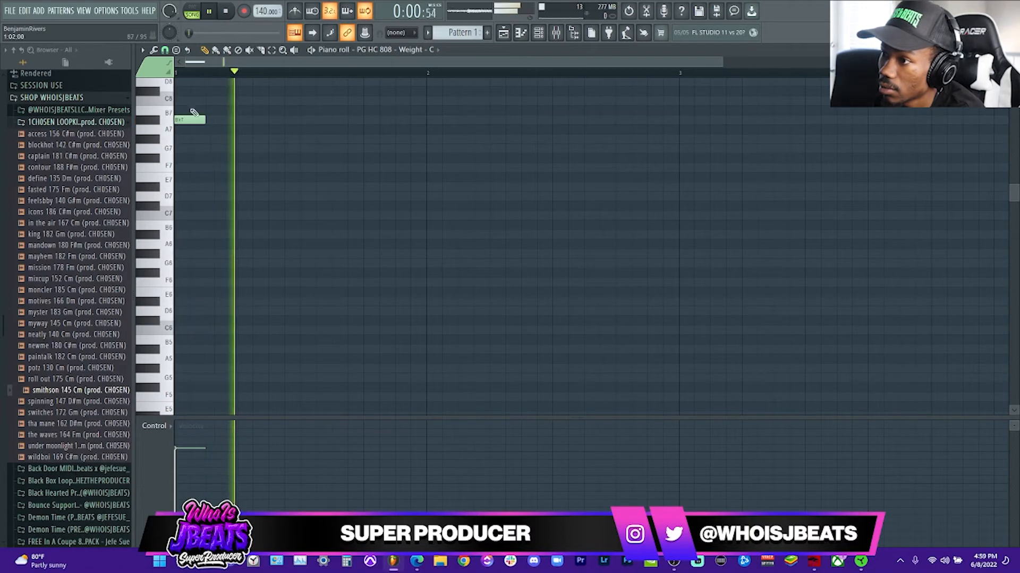
key("space")
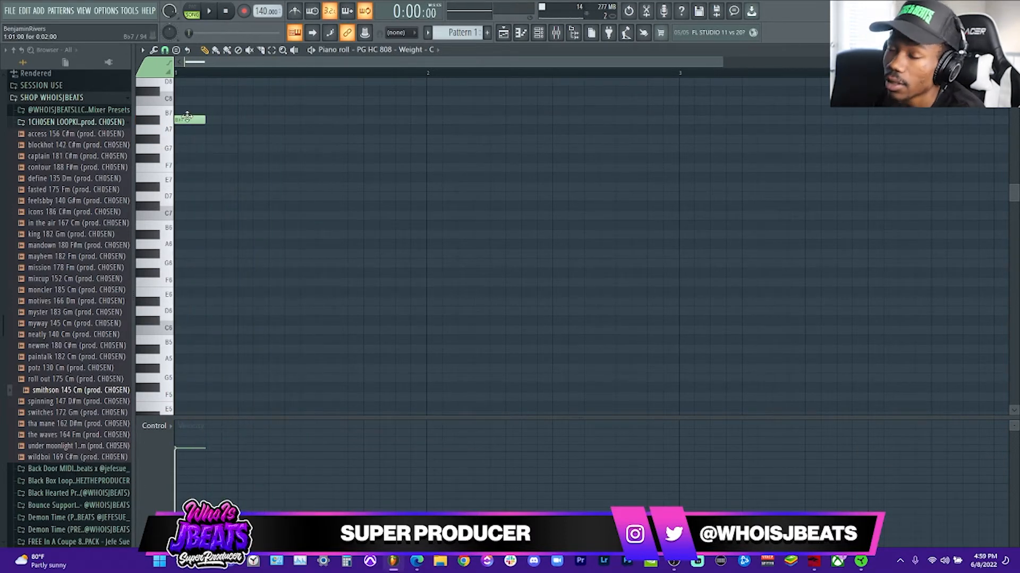
- Lower the 808 note in stages to Ab7 and G7, playing it back at each pitch
key("shift+Down")
key("shift+Down")
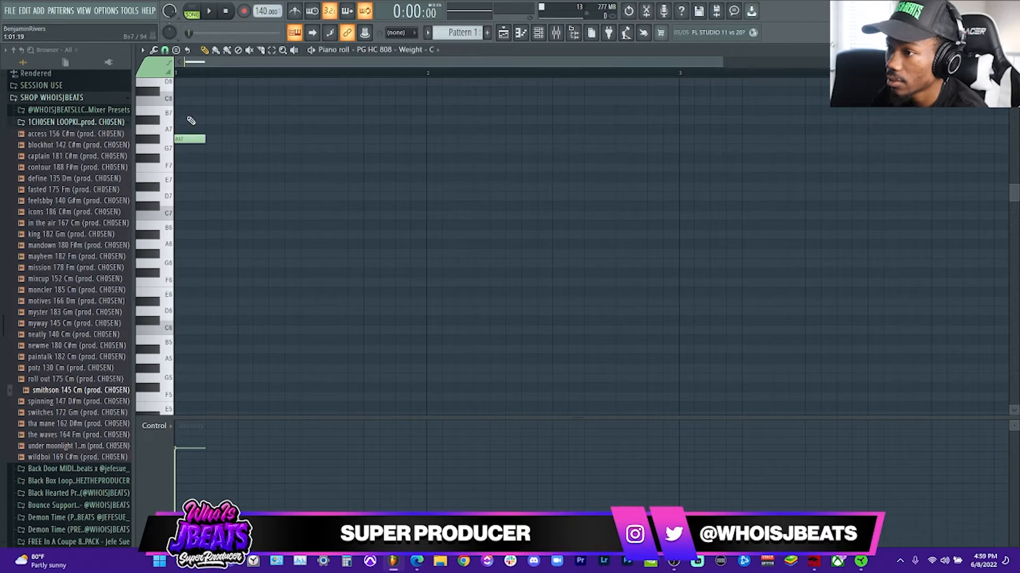
key("space")
key("space")
key("shift+Down")
key("space")
key("space")
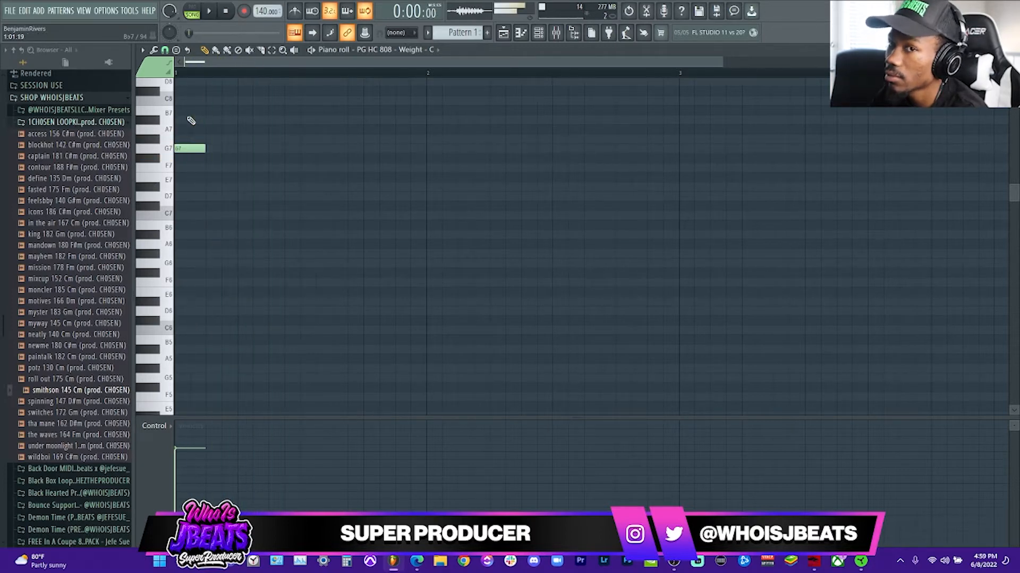
- Lower the 808 note further in stages down to C7, auditioning it at each pitch along the way
key("shift+Down")
key("shift+Down")
key("space")
key("space")
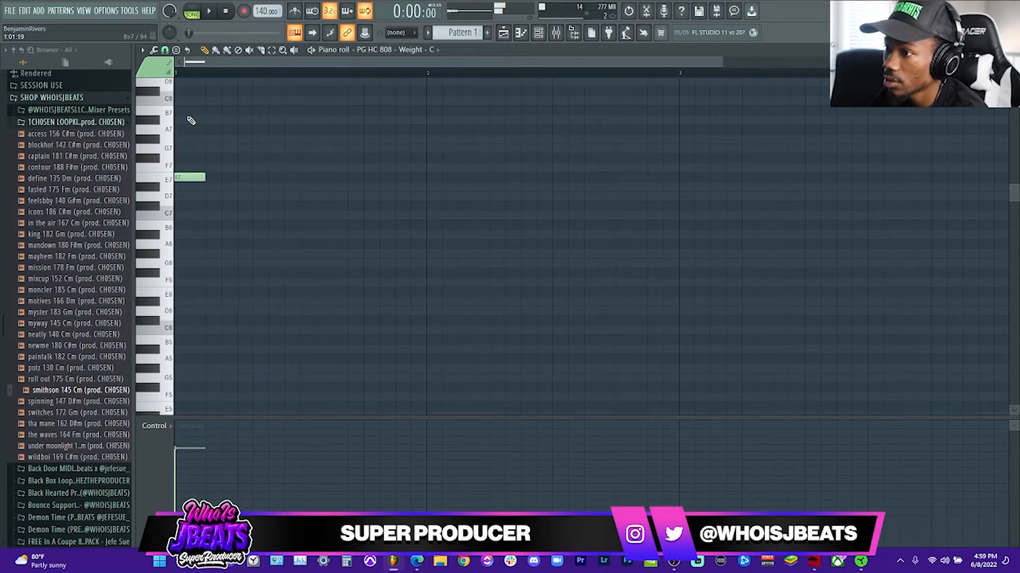
key("shift+Down")
key("shift+Down")
key("space")
key("space")
key("shift+Down")
key("space")
key("space")
key("shift+Down")
key("shift+Down")
key("space")
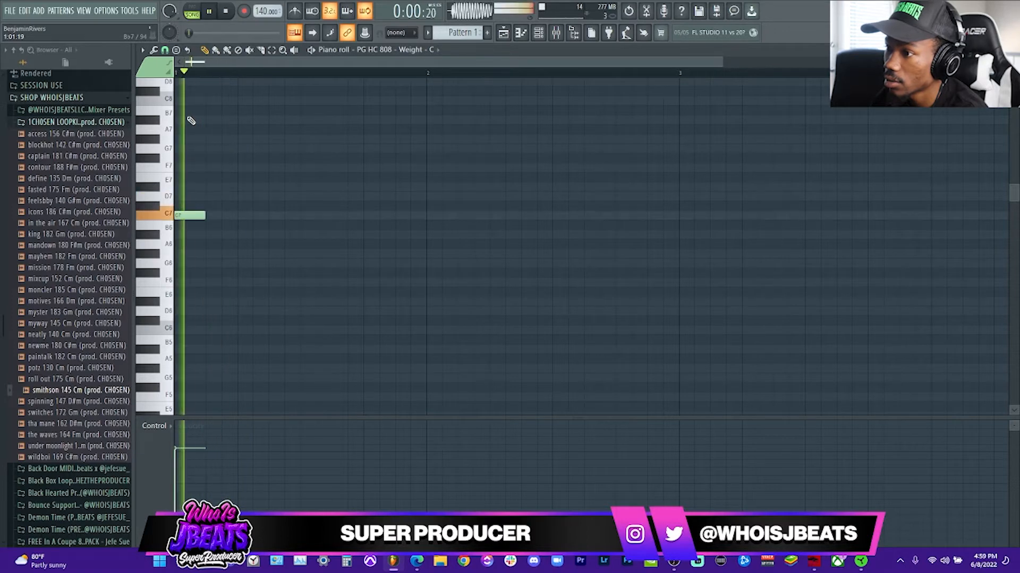
key("space")
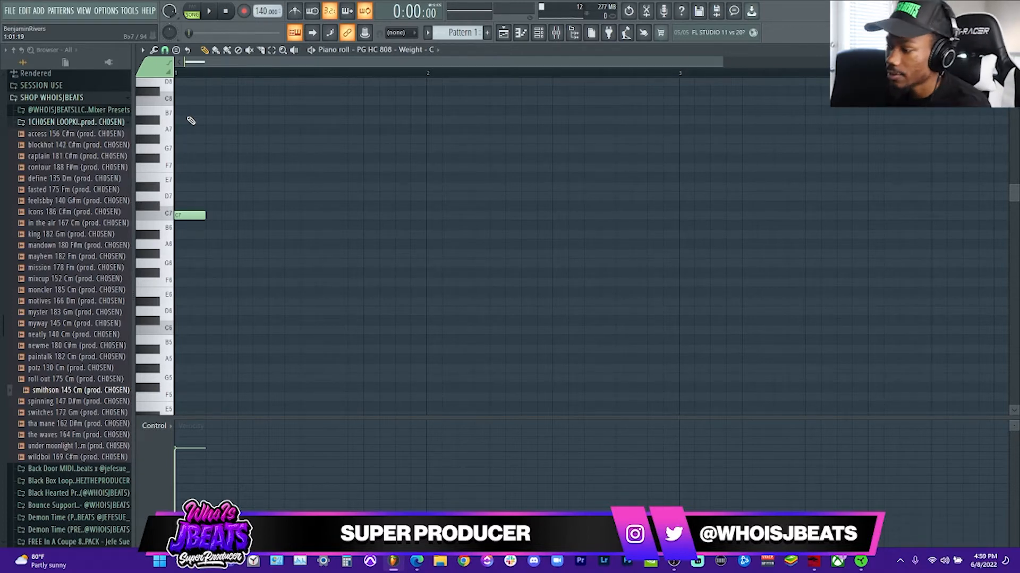
- Play the note at C7, then raise it in stages through D7 and F7 to G7, auditioning each pitch
key("space")
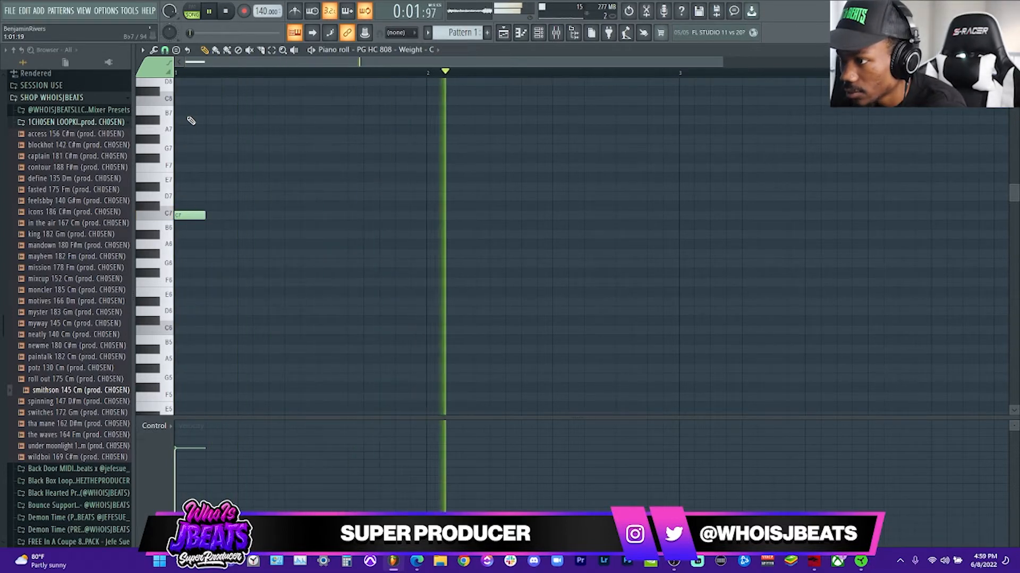
key("space")
key("shift+Up")
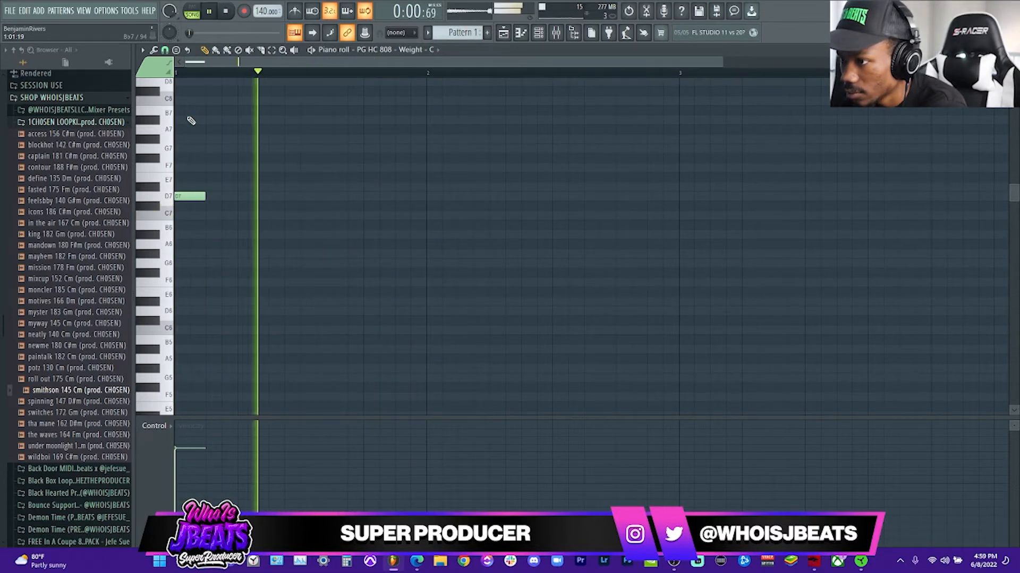
key("space")
key("shift+Up")
key("shift+Up")
key("shift+Up")
key("space")
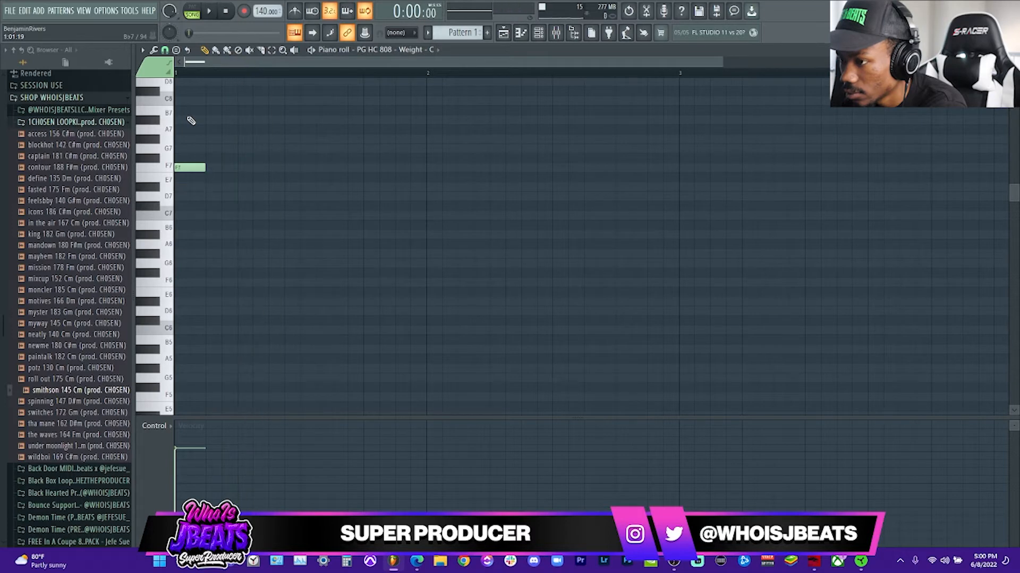
key("space")
key("shift+Up")
key("space")
key("shift+Up")
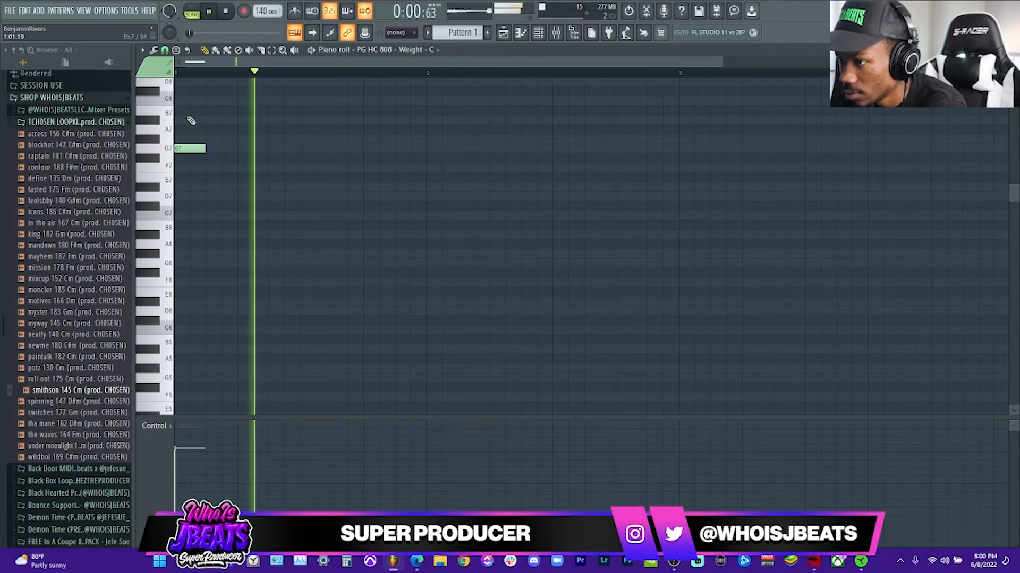
key("space")
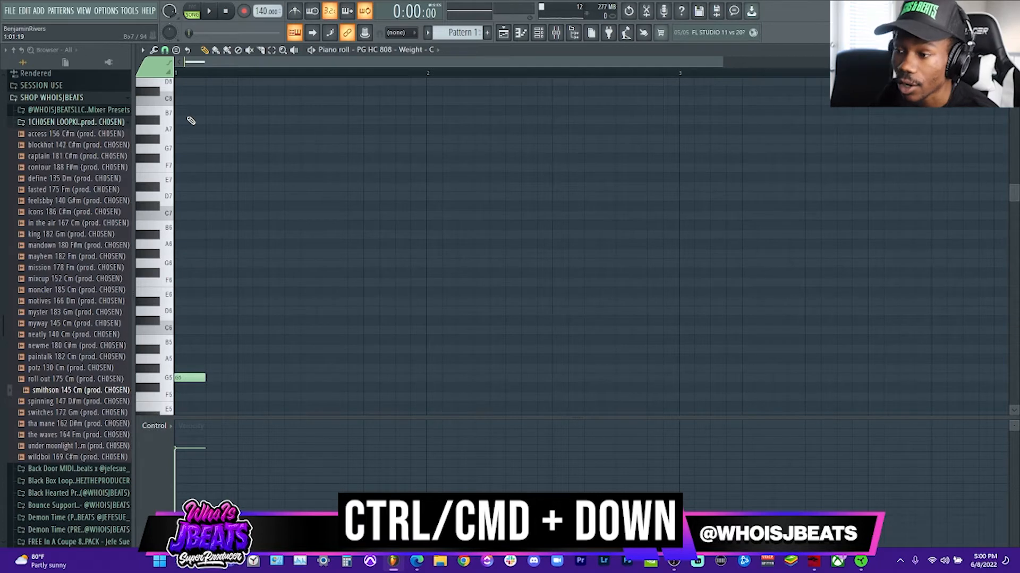
- Try the 808 note in octave 5, auditioning it at Ab5 and Bb5
scroll(303, 186, "down", 3)
key("space")
key("space")
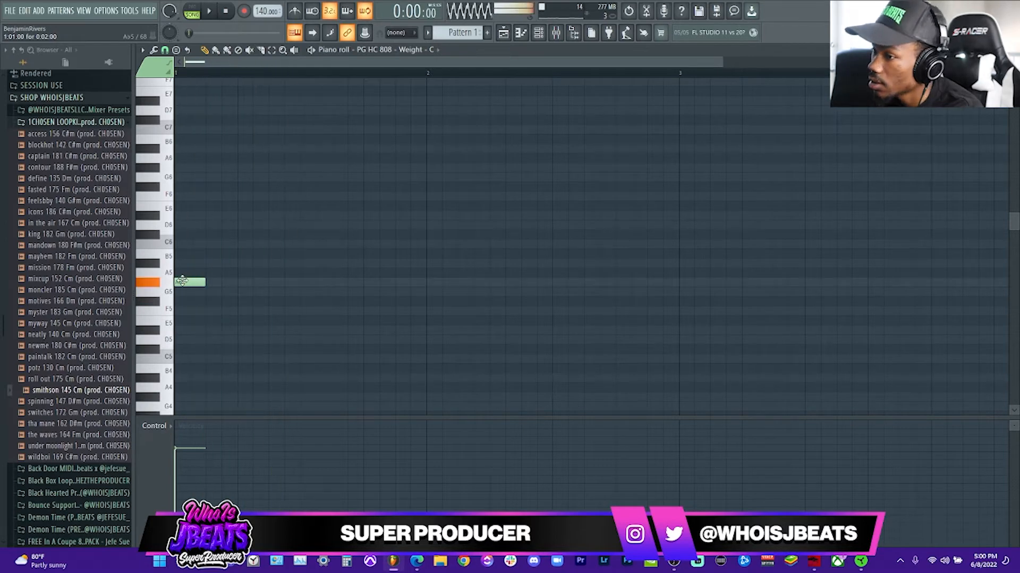
key("space")
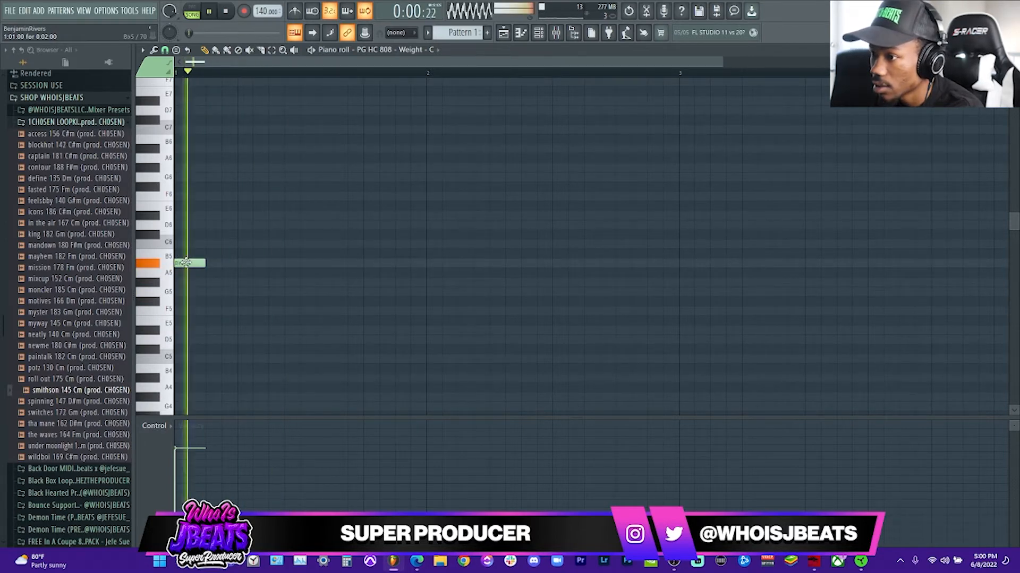
key("space")
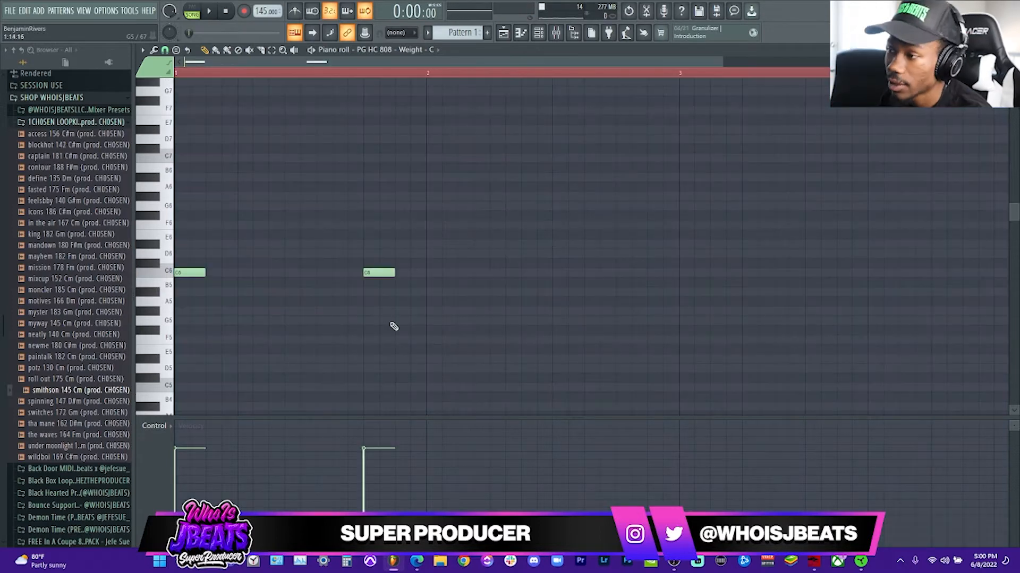
- Redraw the second C6 note at step 13 of bar 1, add another C6 at step 3 of bar 2, and play the pattern
right_click(381, 274)
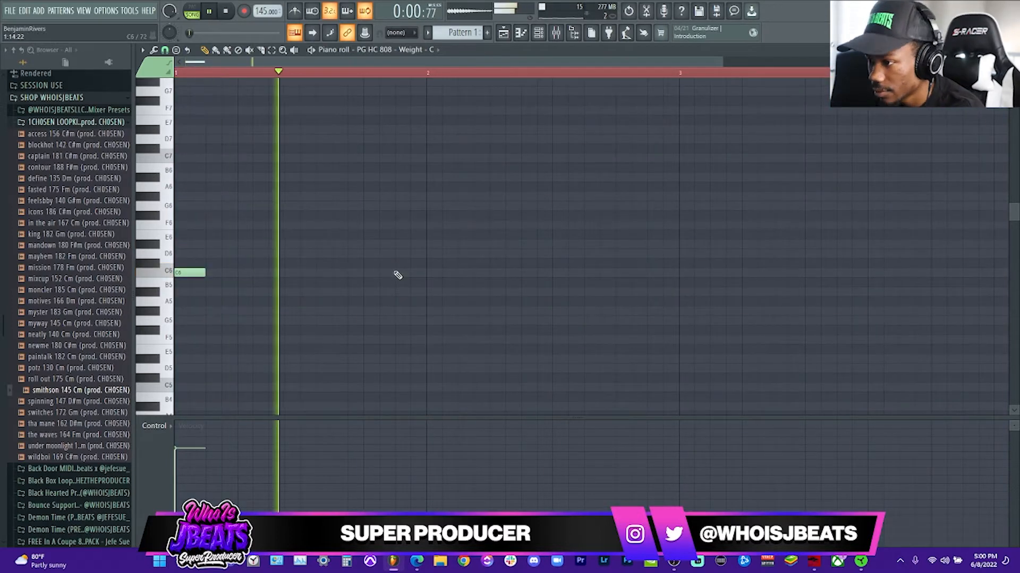
left_click(359, 274)
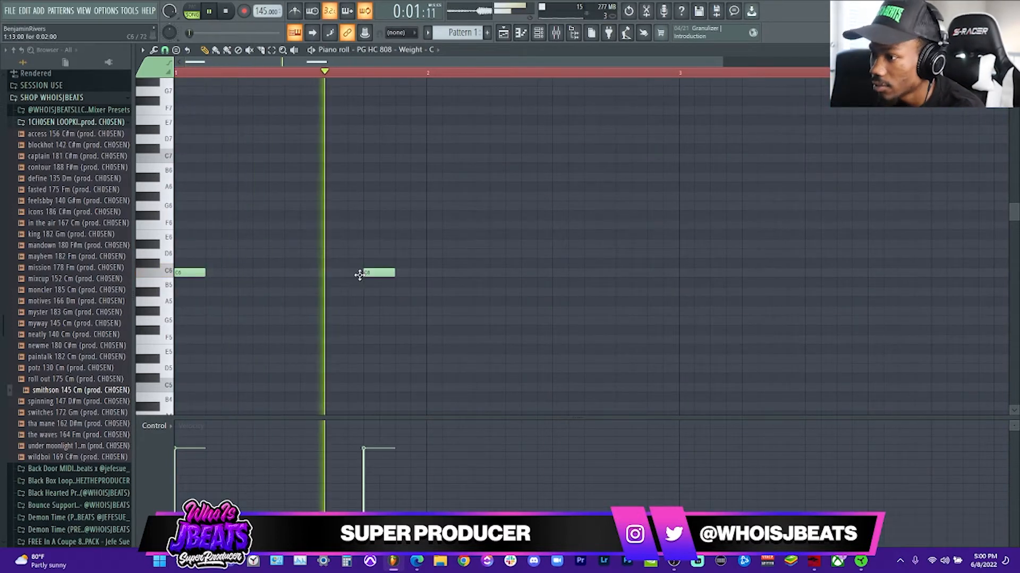
left_click(464, 274)
key("space")
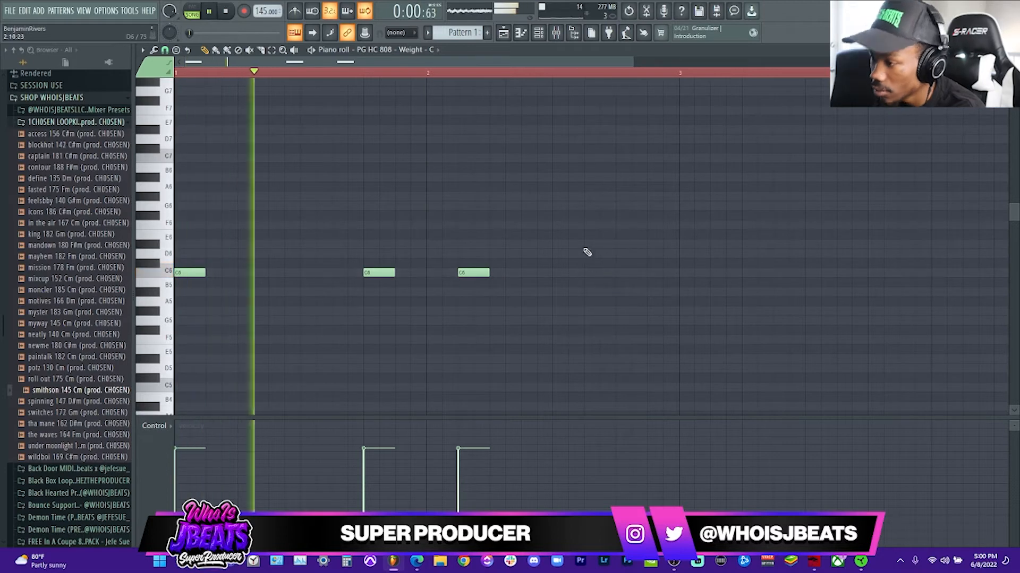
- Add C6 notes at steps 1 and 13 of bar 3 and at step 3 of bar 4, then stop playback
scroll(508, 278, "down", 2)
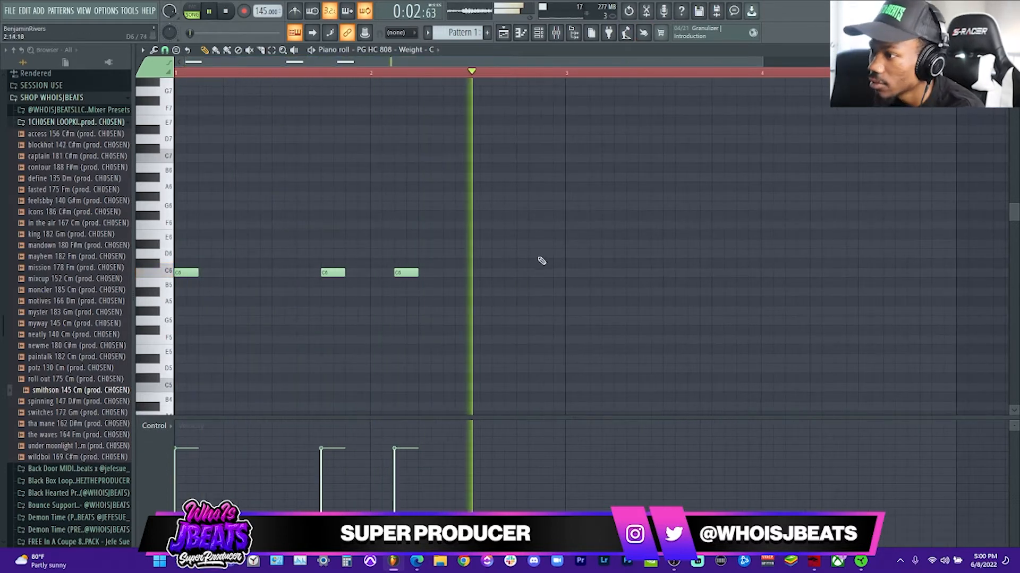
left_click(568, 274)
left_click(715, 274)
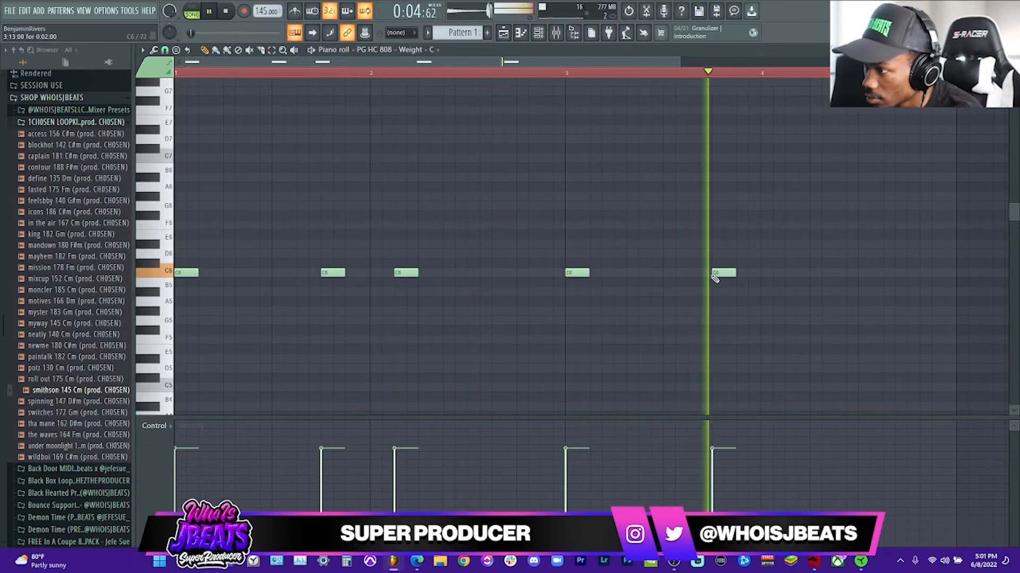
key("space")
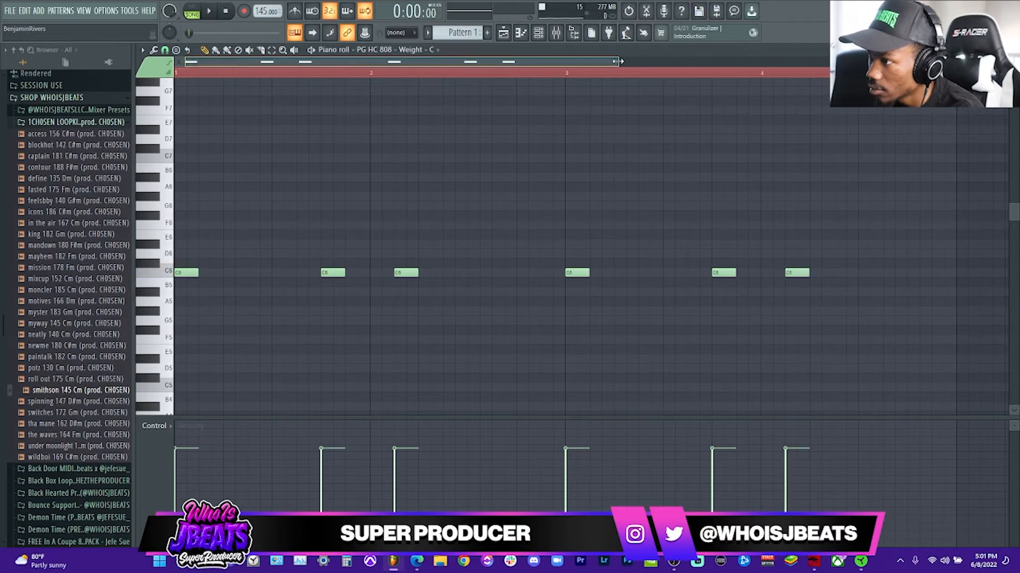
- Copy the six C6 notes to start at bar 5, transpose the copies to G6, and show the full eight bars
left_click_drag(618, 61, 873, 62)
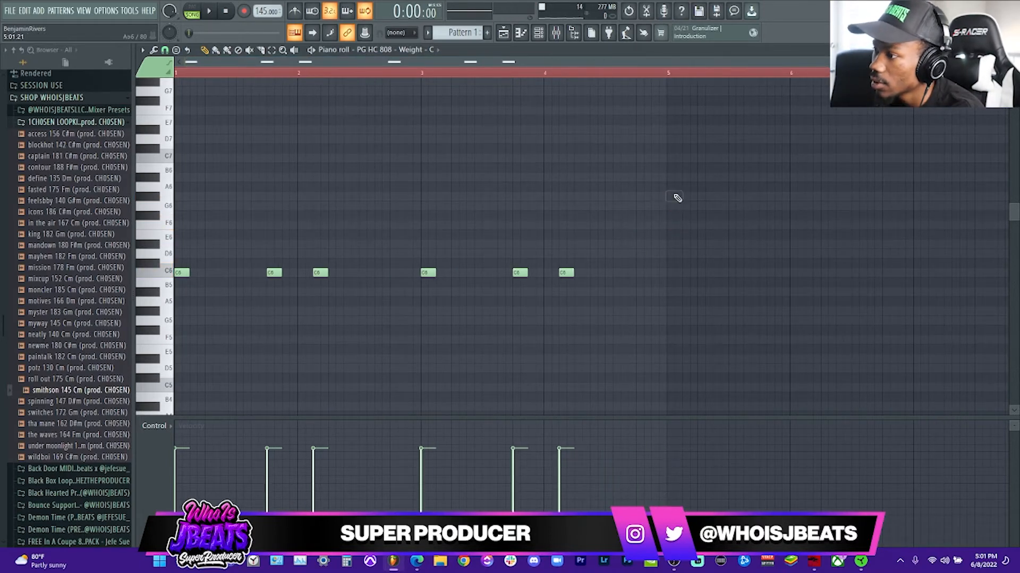
left_click_drag(675, 324, 175, 212)
mouse_move(184, 273)
left_mouse_down()
mouse_move(450, 252)
mouse_move(673, 205)
left_mouse_up()
key("space")
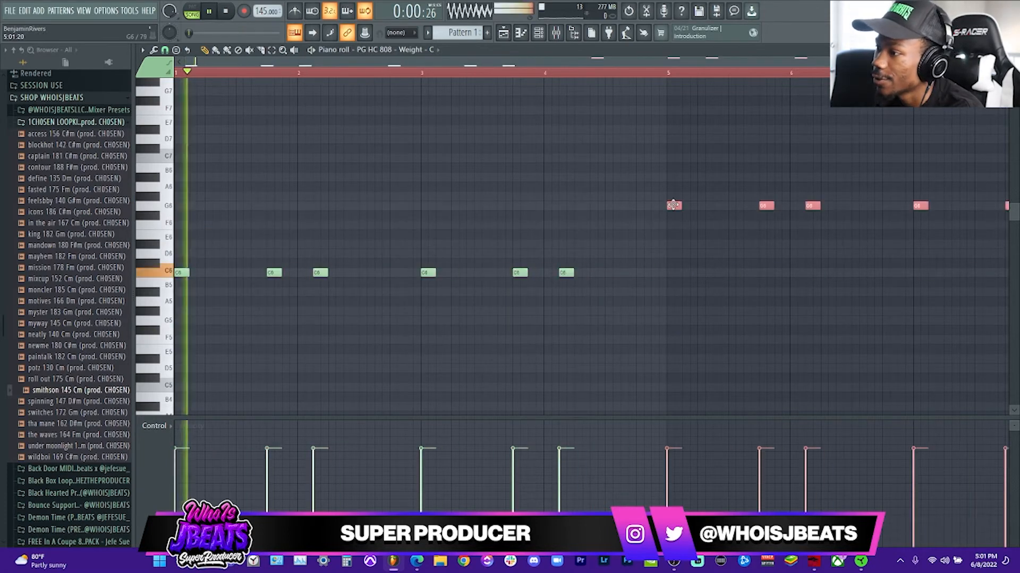
key("space")
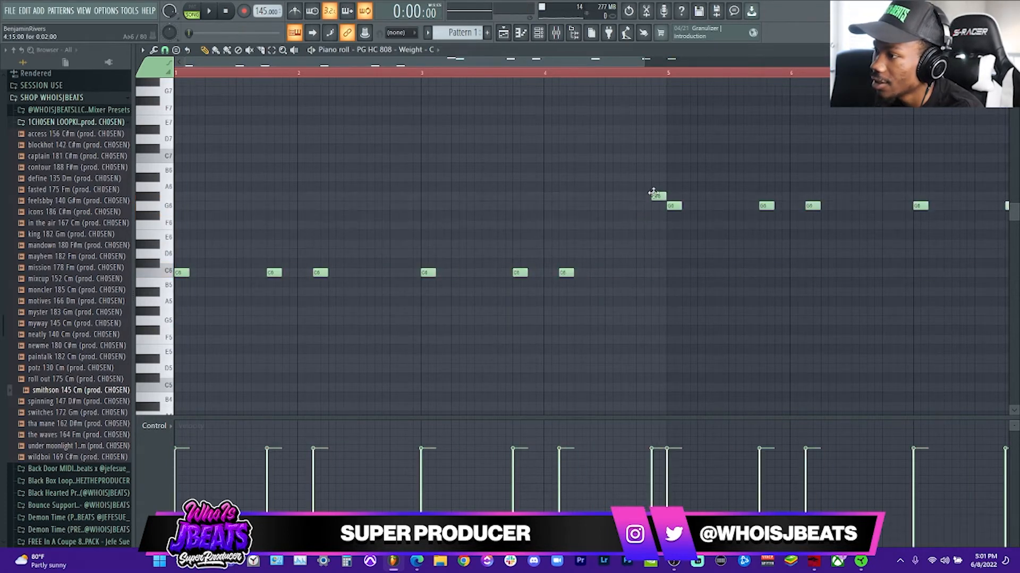
left_click_drag(639, 57, 828, 60)
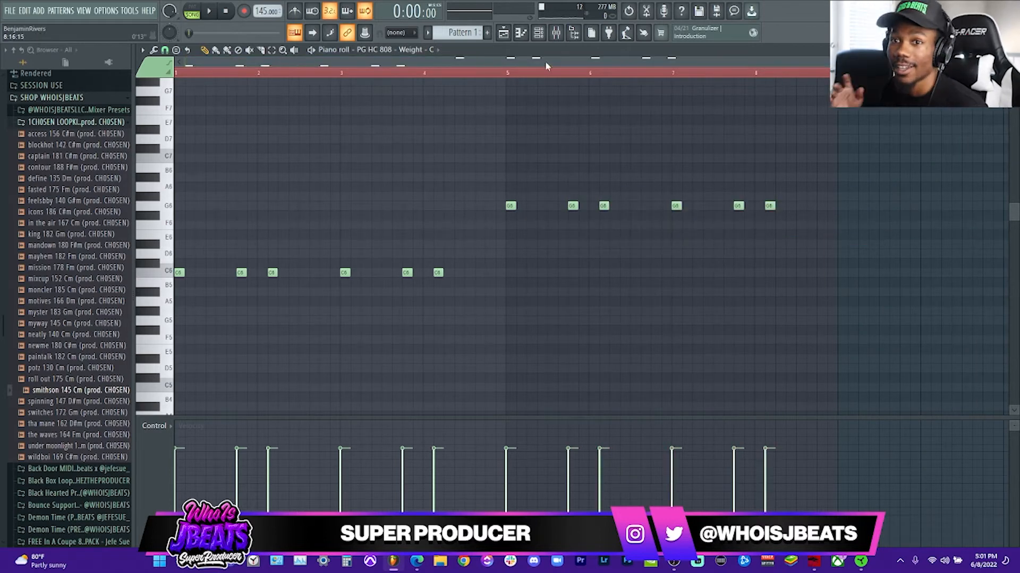
- Lower the six copied notes in bars 5 to 8 by one octave to G5 while the pattern plays
key("space")
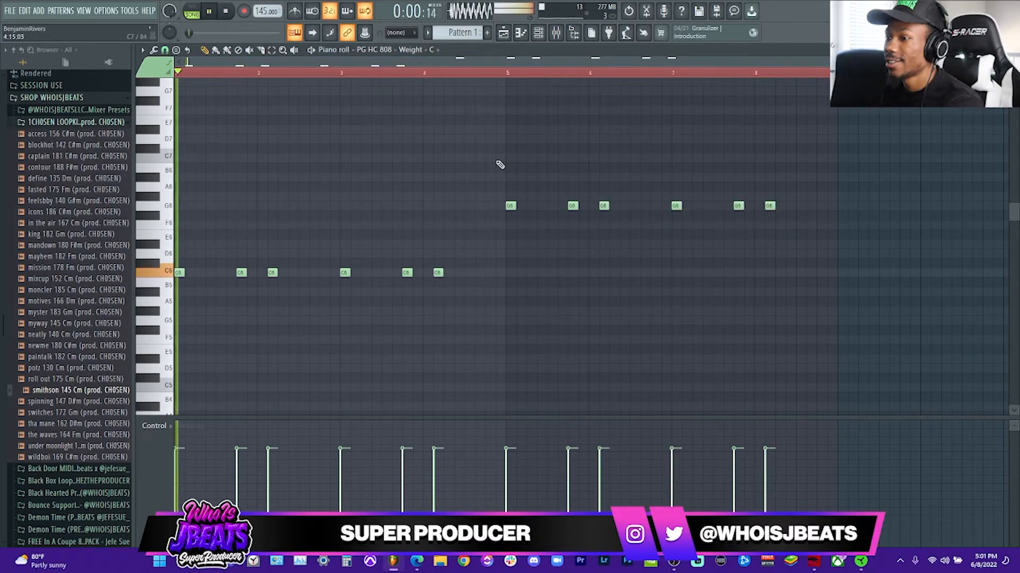
left_click_drag(865, 237, 501, 175)
key("ctrl+Down")
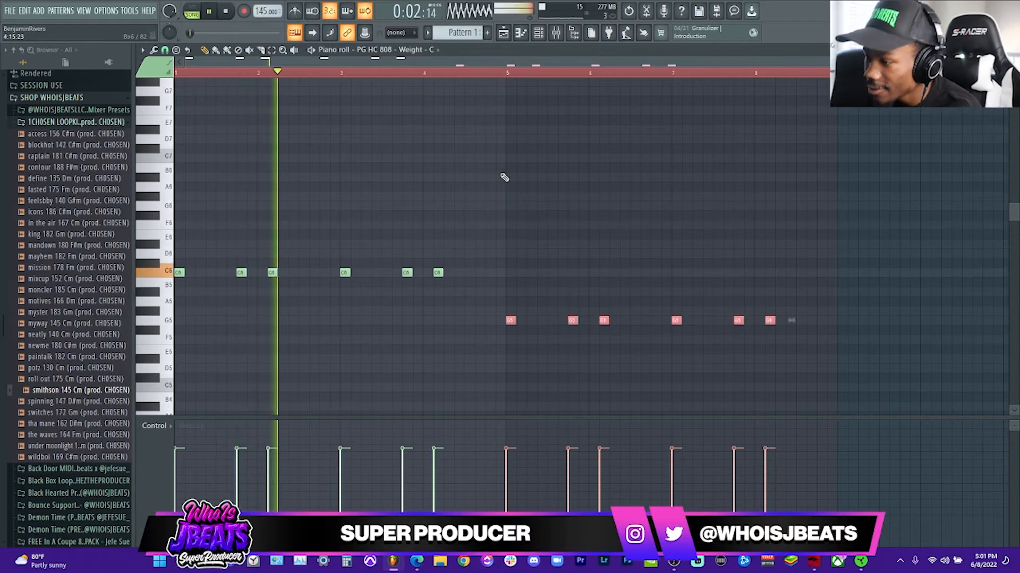
scroll(632, 162, "down", 4)
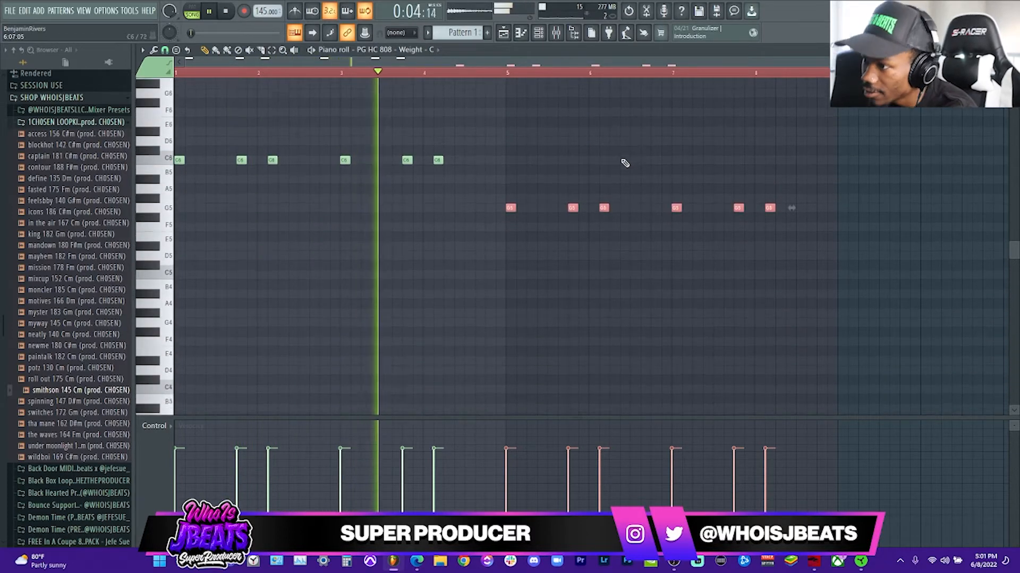
scroll(627, 165, "up", 2)
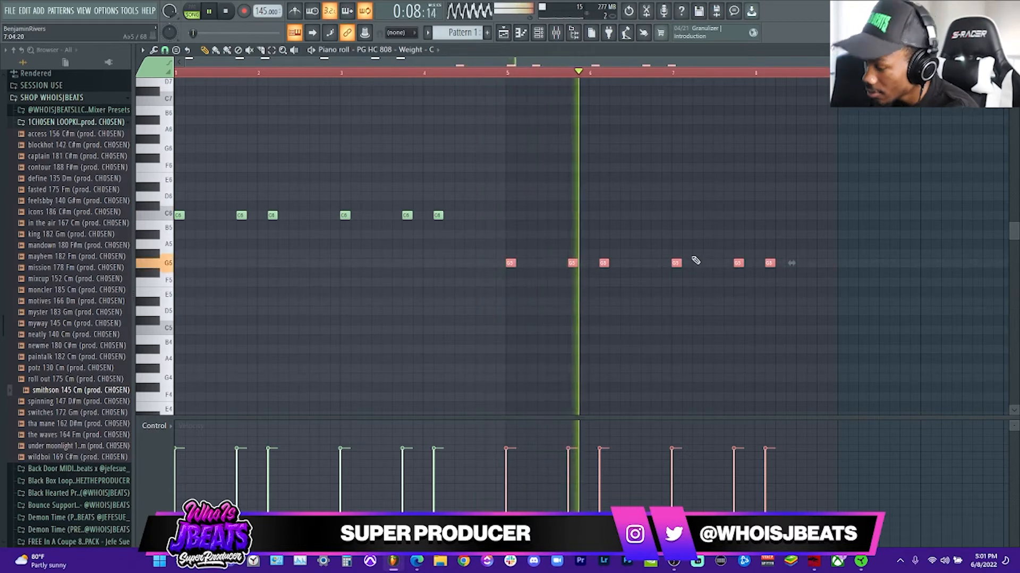
- Raise the six copied notes in bars 5 to 8 by a semitone to Ab5
key("shift+Up")
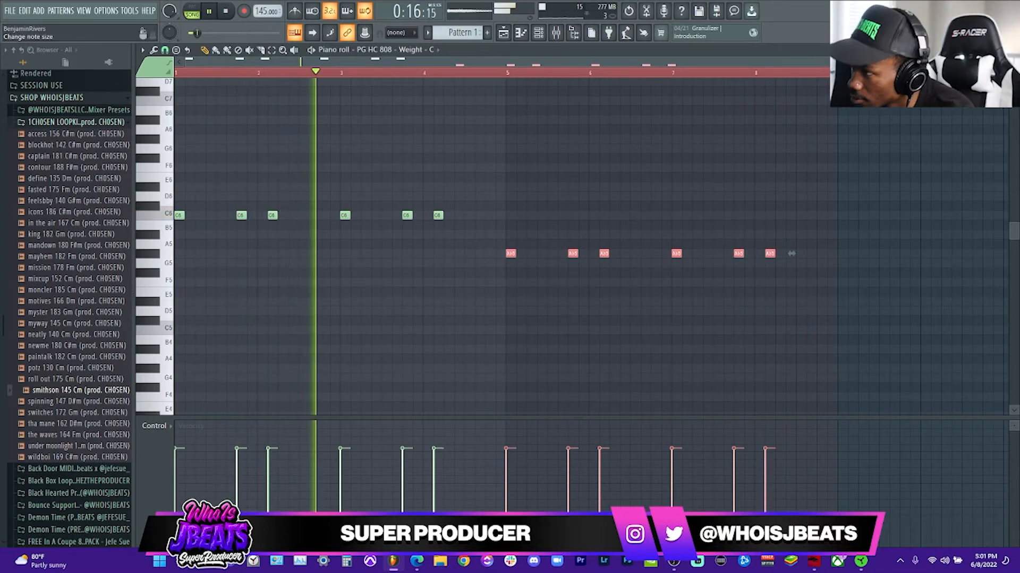
left_click_drag(1014, 73, 1014, 67)
left_click_drag(868, 62, 767, 62)
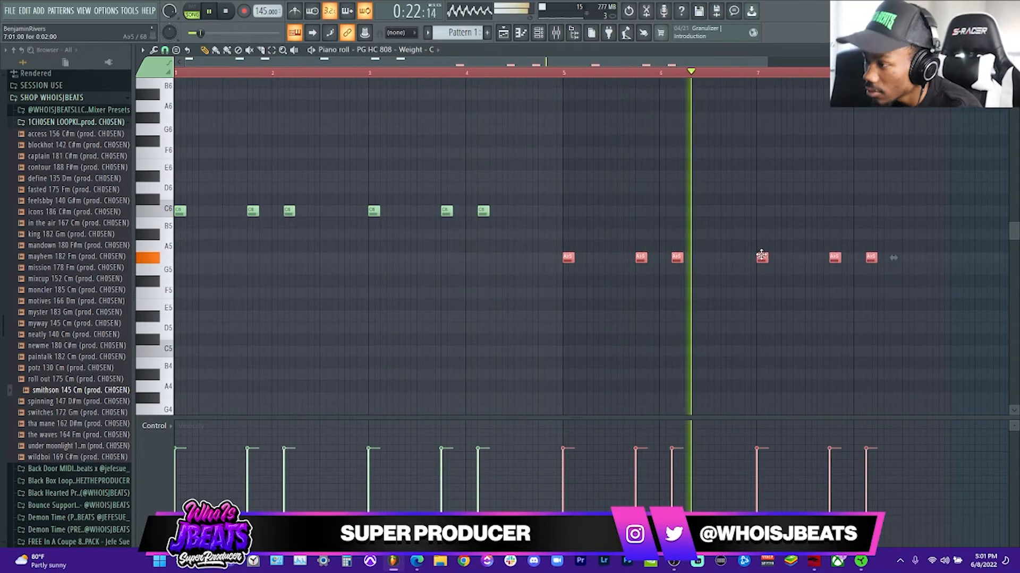
- Lower the note at step 3 of bar 8 to G5 and add another G5 at step 13
left_click_drag(871, 257, 872, 274)
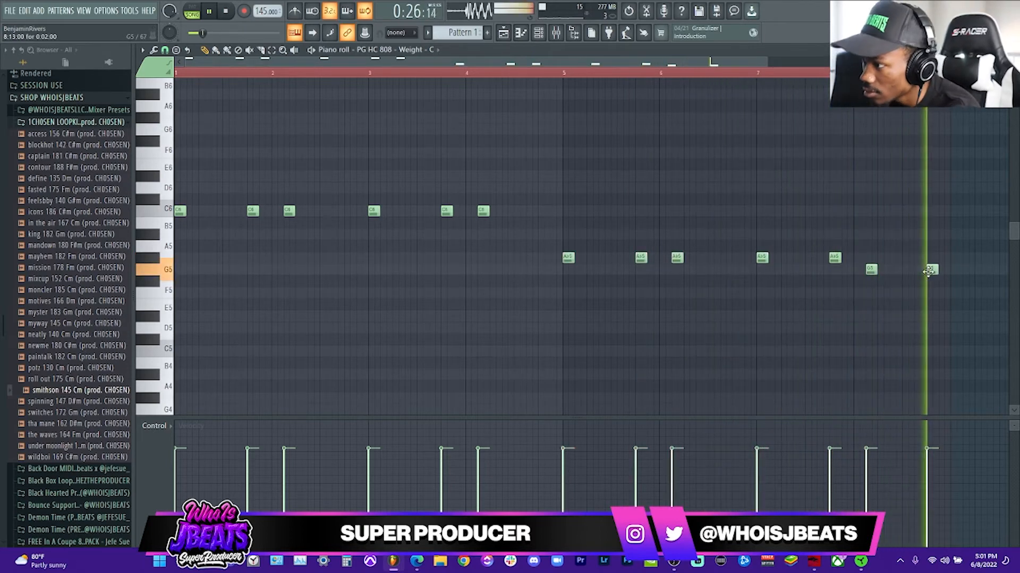
left_click(932, 269)
- Create rolls of three short notes from step 13, using C6 in bar 4 and G5 in bar 8
left_click(543, 211)
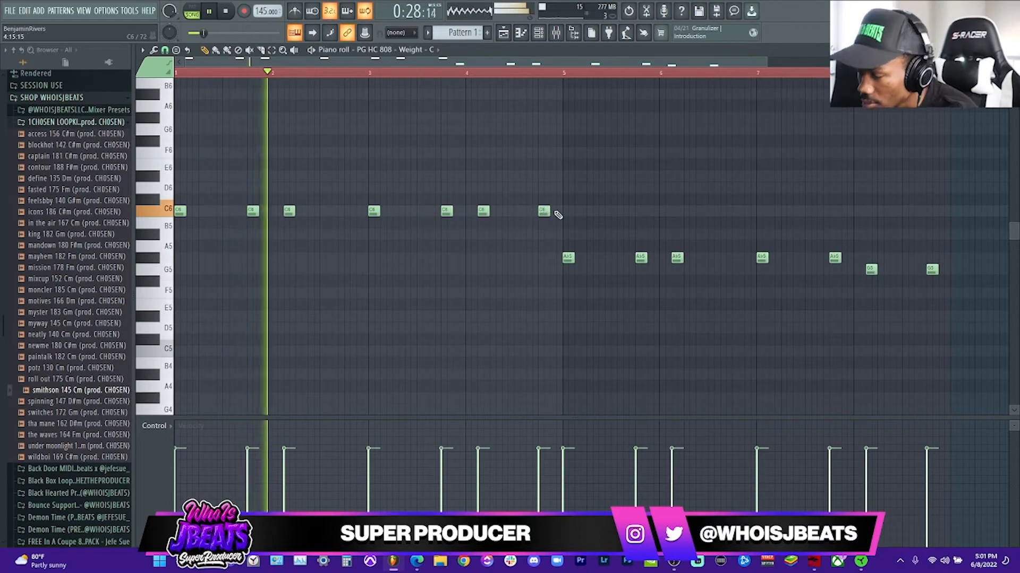
left_click(552, 212)
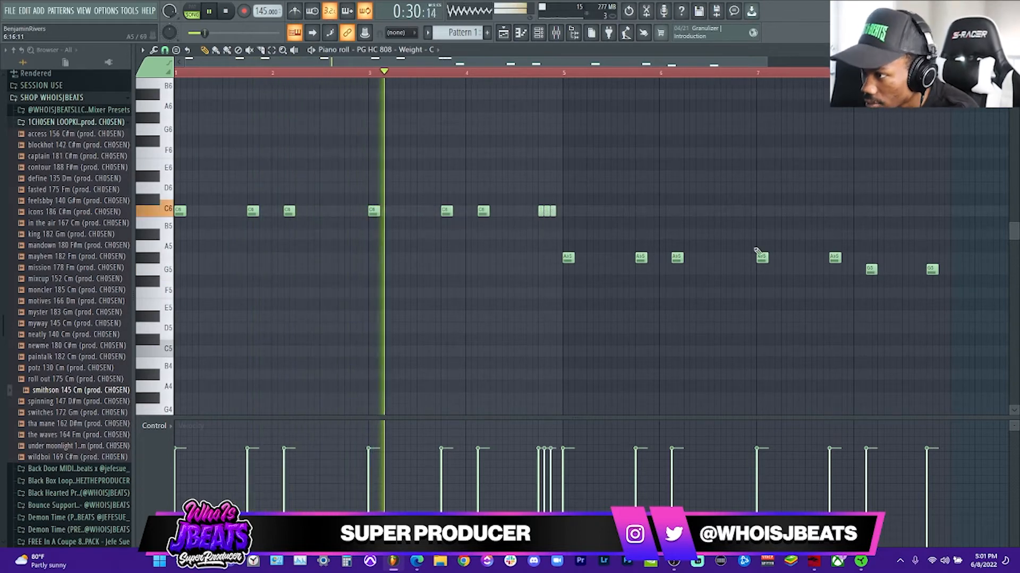
left_click_drag(936, 269, 931, 269)
left_click(935, 269)
left_click(940, 269)
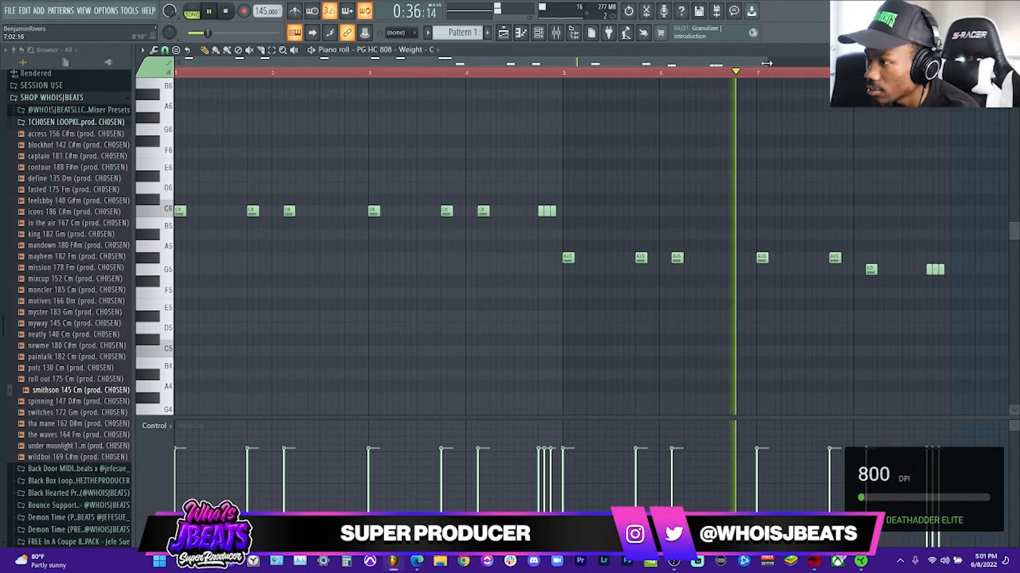
left_click_drag(766, 62, 860, 63)
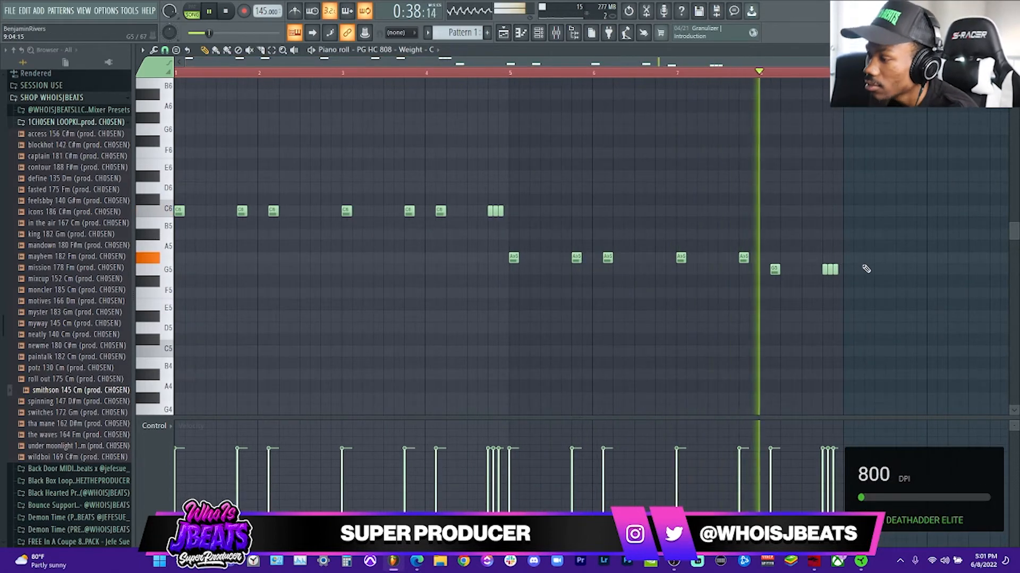
left_click_drag(858, 269, 825, 269)
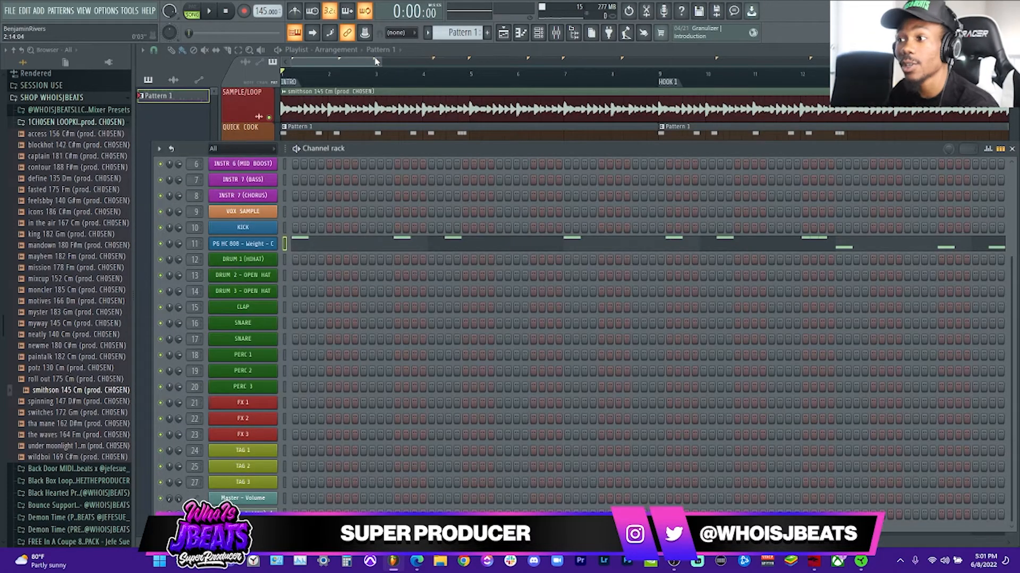
- View the whole smithson 145 Cm loop and its accompanying Pattern 1 clips in the playlist
key("F6")
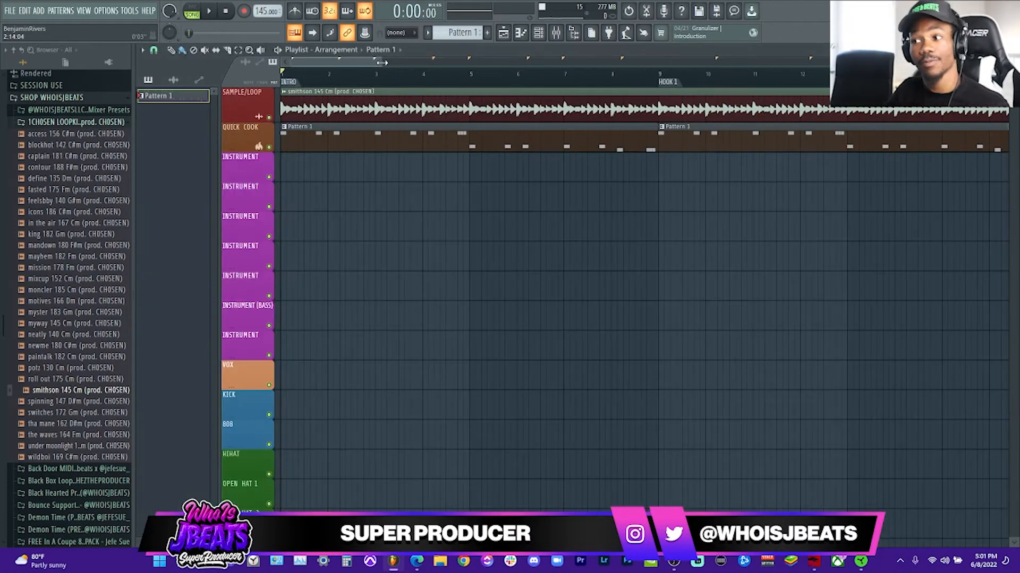
left_click_drag(375, 61, 578, 110)
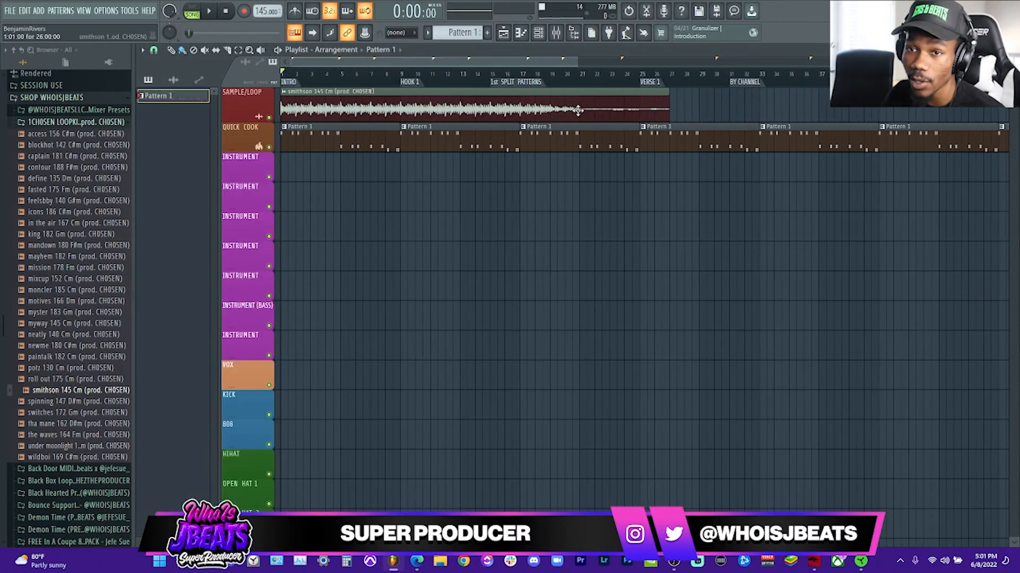
- Open the PG HC 808 - Weight - C channel's sample in the Edison audio editor
left_click(542, 36)
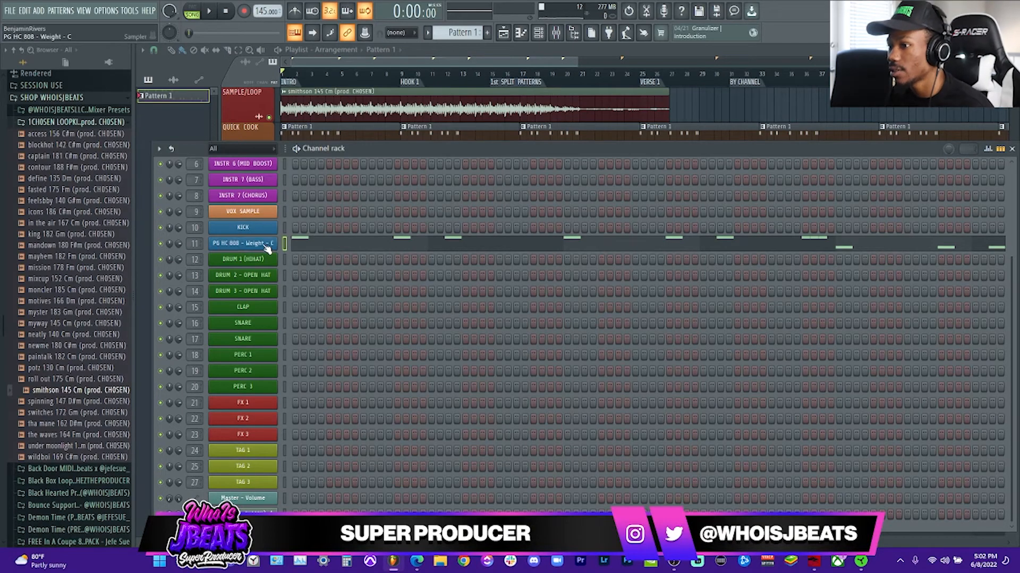
left_click(267, 245)
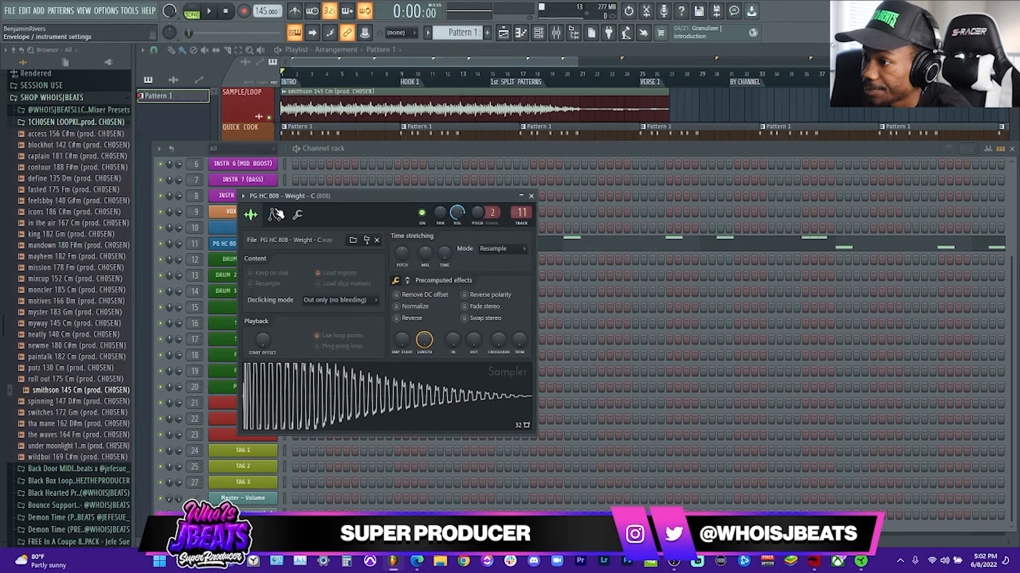
right_click(312, 407)
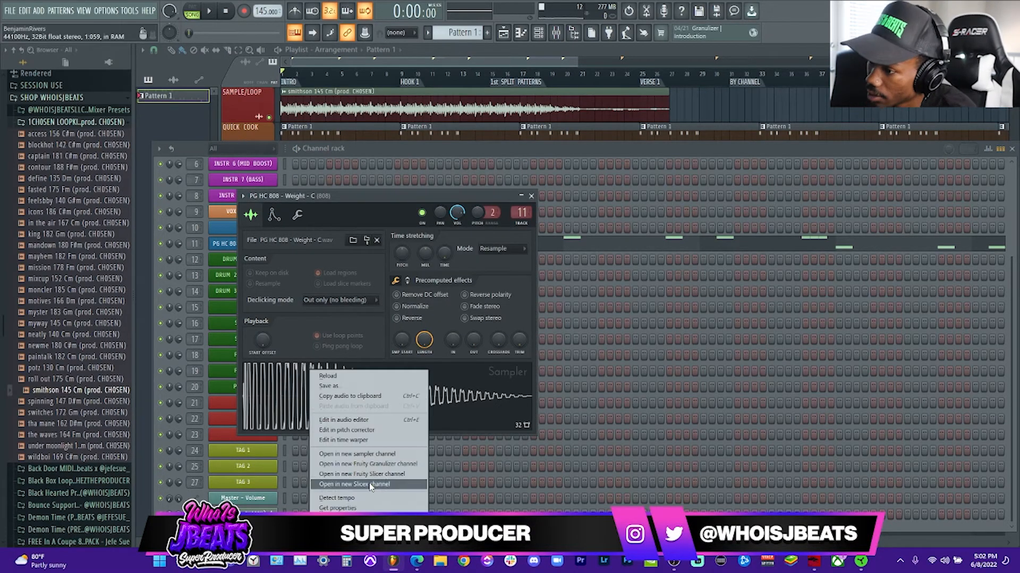
left_click(375, 424)
- Detect the pitch regions of the 808 sample and inspect the pitch markers at its start
right_click(391, 308)
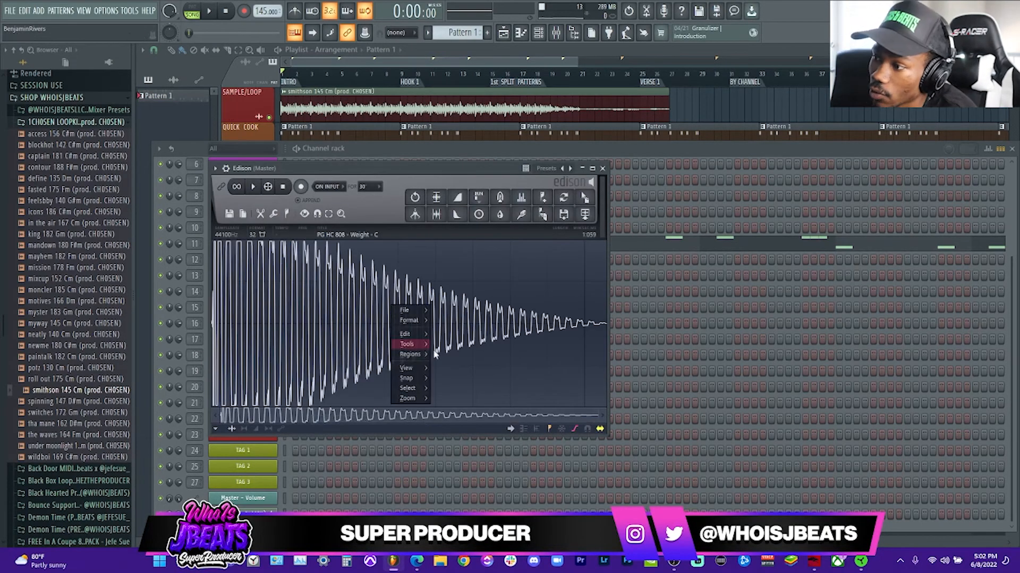
mouse_move(424, 359)
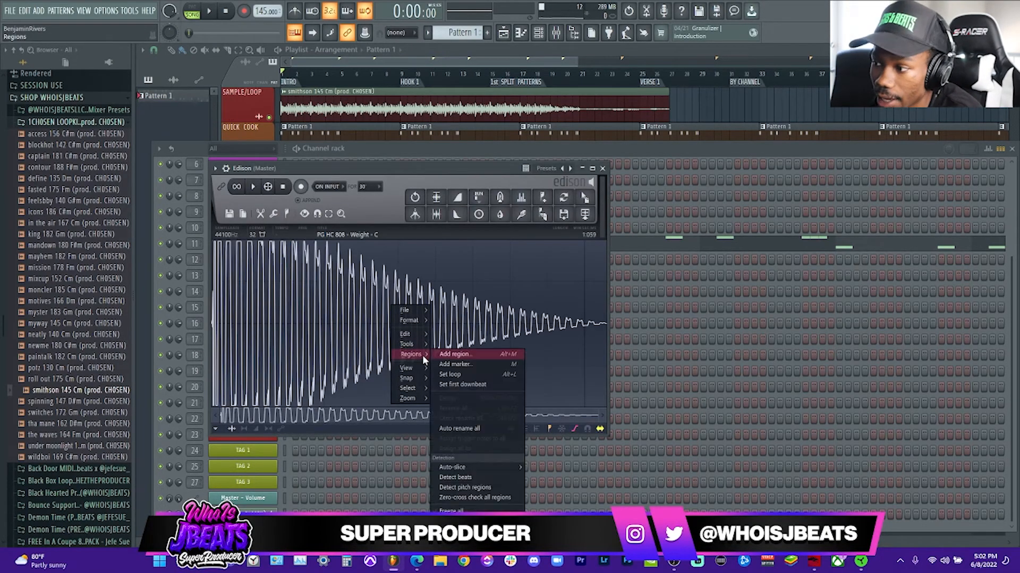
left_click(477, 487)
left_click_drag(596, 417, 288, 437)
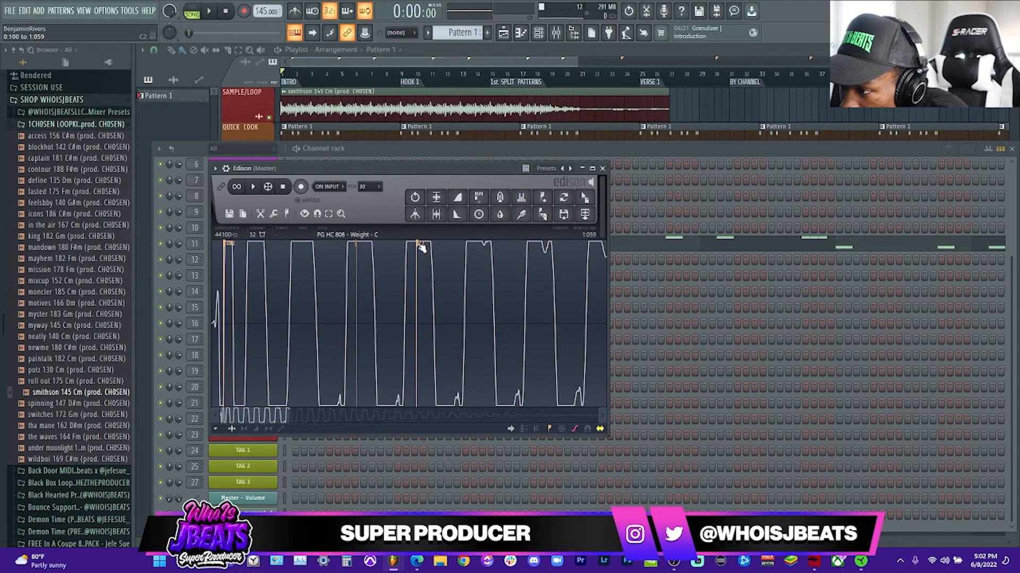
left_click_drag(290, 417, 510, 496)
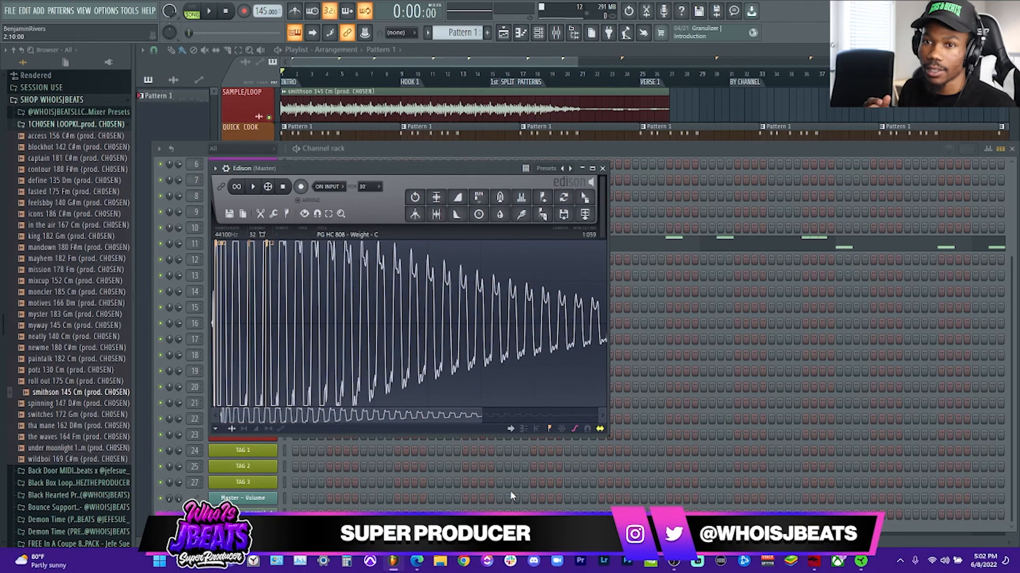